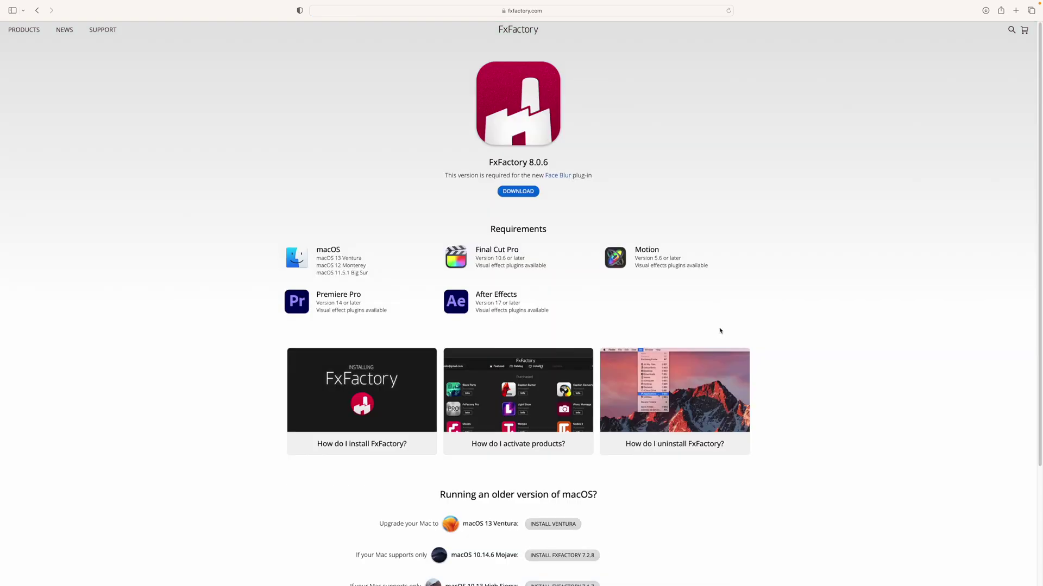
Step: Download the FxFactory installer from fxfactory.com and open the .pkg from Downloads
{"action": "left_click", "coordinate": [518, 192]}
{"action": "left_click", "coordinate": [591, 316]}
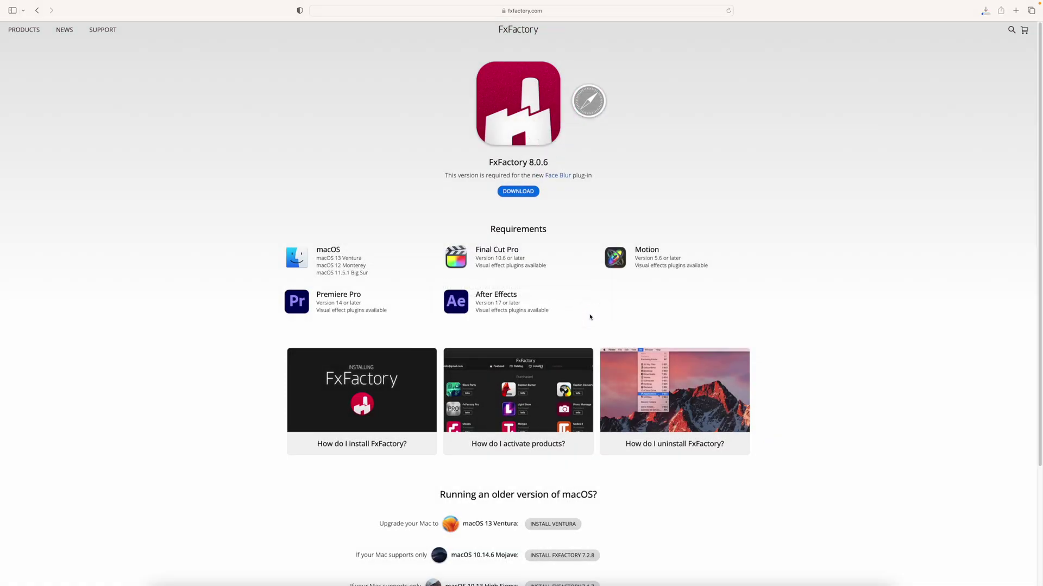
{"action": "left_click", "coordinate": [985, 11]}
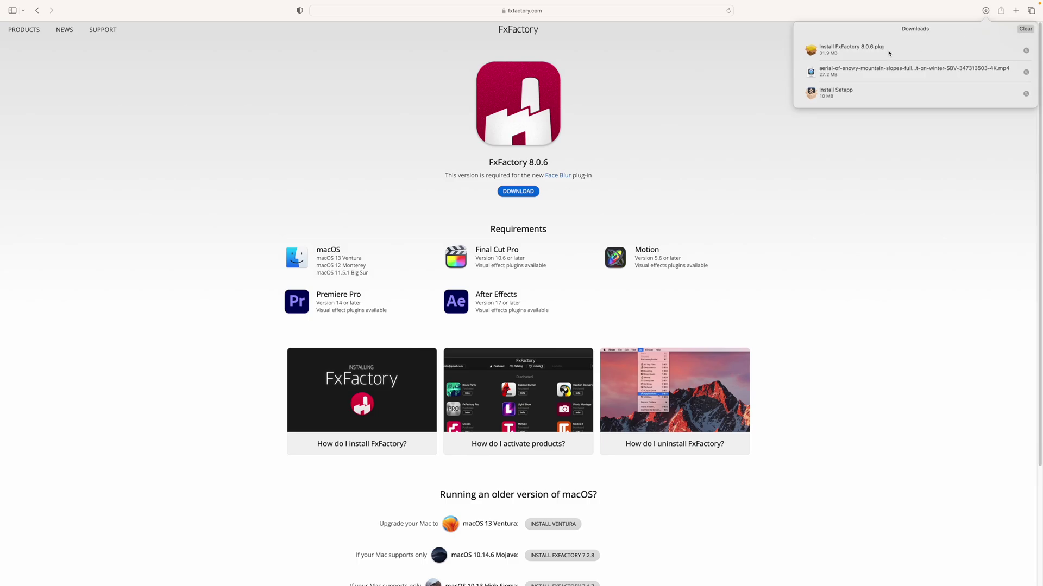
{"action": "double_click", "coordinate": [847, 49]}
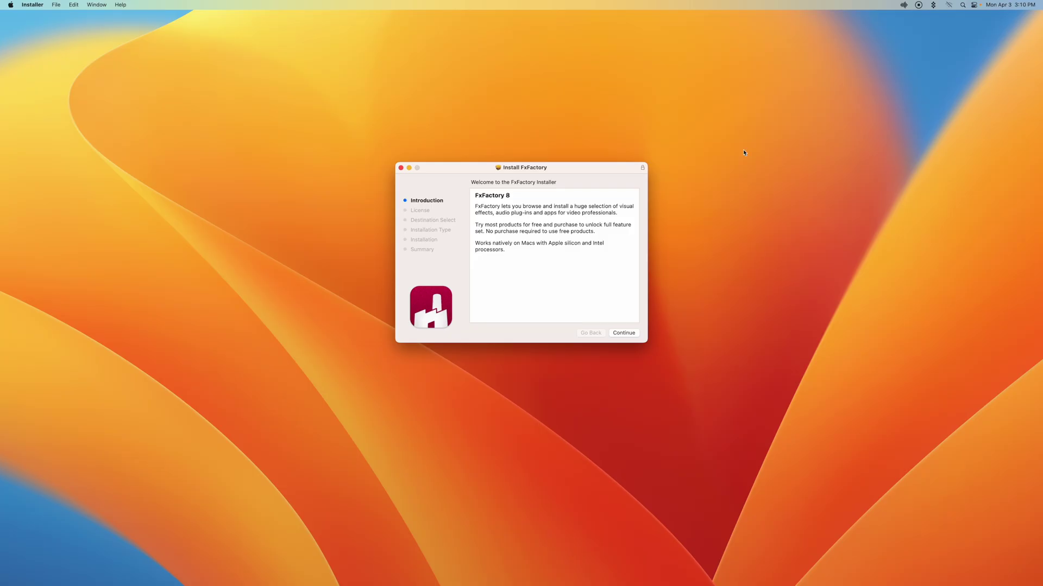
Step: Install FxFactory 8.0.6, accepting the licence and authorising with the admin user name and password
{"action": "left_click", "coordinate": [624, 333]}
{"action": "left_click", "coordinate": [623, 333]}
{"action": "left_click", "coordinate": [607, 273]}
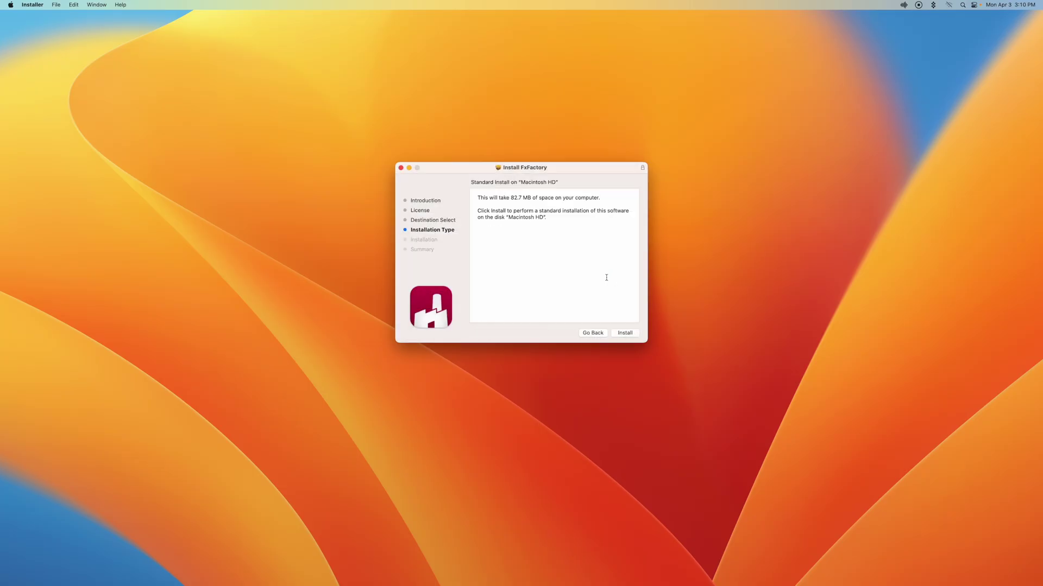
{"action": "left_click", "coordinate": [625, 333]}
{"action": "left_click", "coordinate": [543, 284]}
{"action": "type", "text": "Serge Morgotch"}
{"action": "key", "text": "Tab"}
{"action": "type", "text": "a"}
{"action": "key", "text": "Return"}
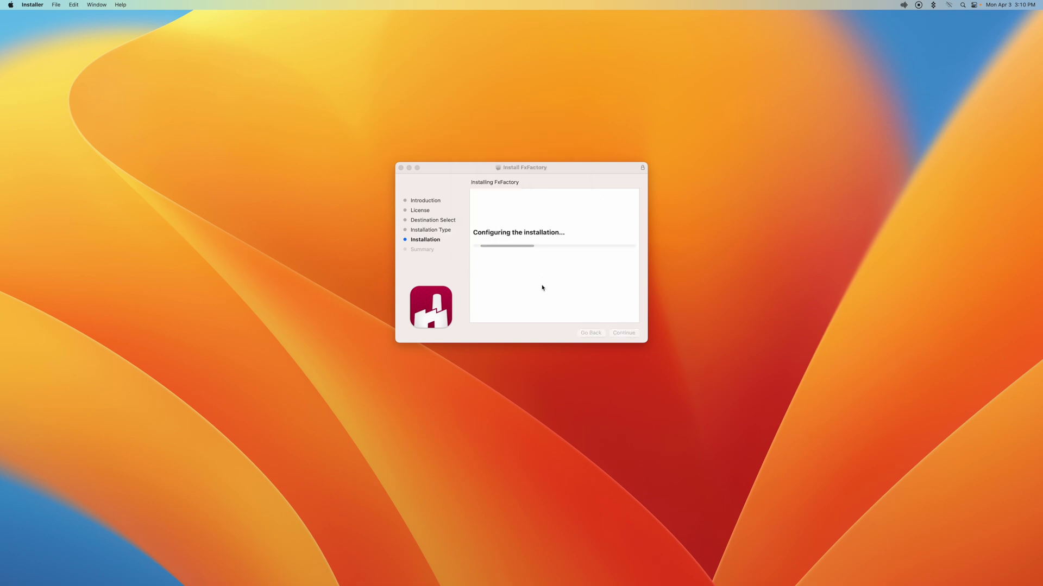
{"action": "left_click", "coordinate": [547, 190]}
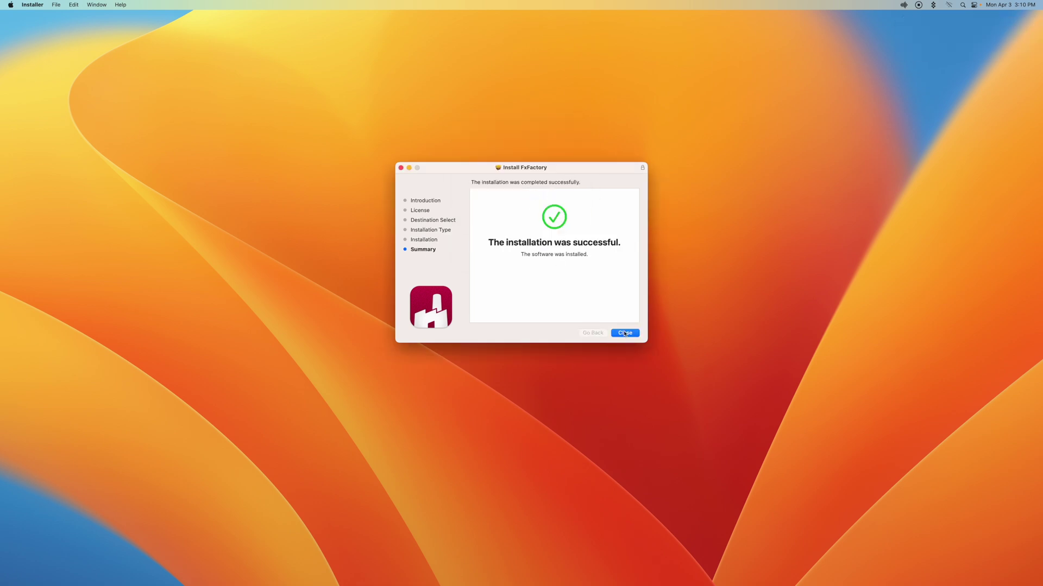
{"action": "left_click", "coordinate": [624, 332]}
Step: Trash the installer package and launch FxFactory through Spotlight
{"action": "left_click", "coordinate": [542, 292]}
{"action": "key", "text": "super+space"}
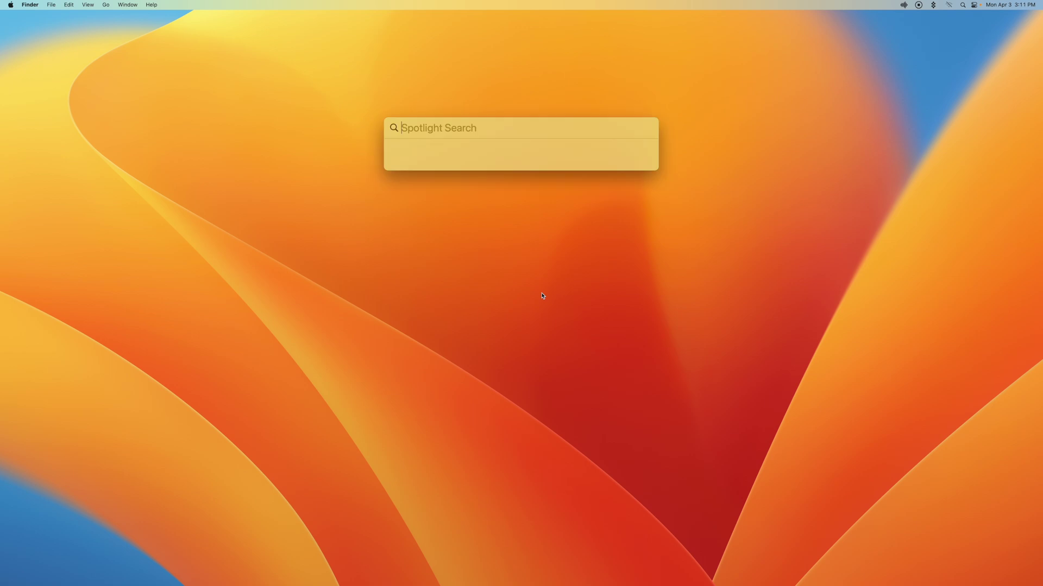
{"action": "type", "text": "fxfactory"}
{"action": "key", "text": "Return"}
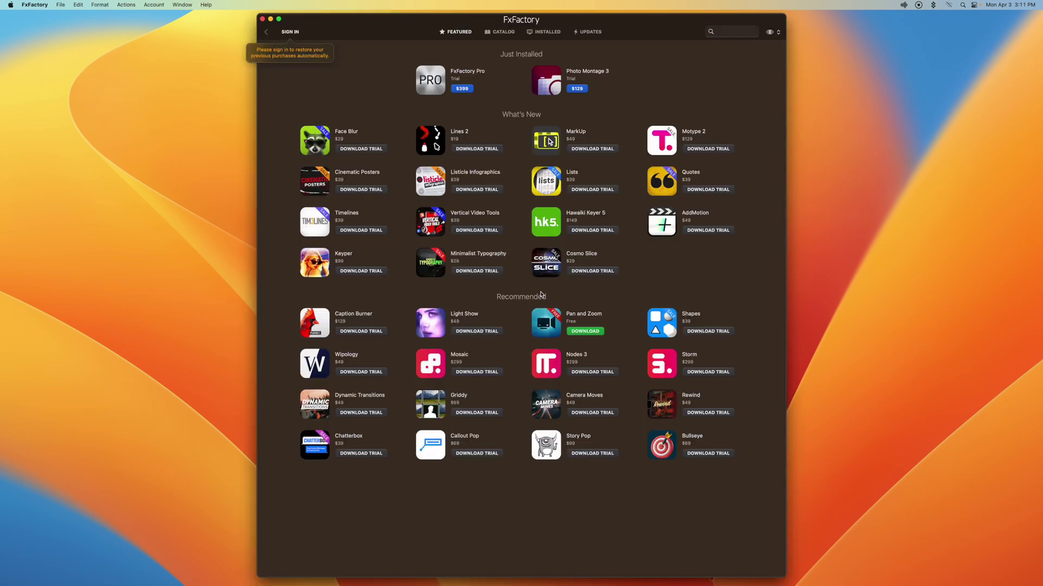
Step: Sign in to the FxFactory store with the account email and password
{"action": "left_click", "coordinate": [291, 32]}
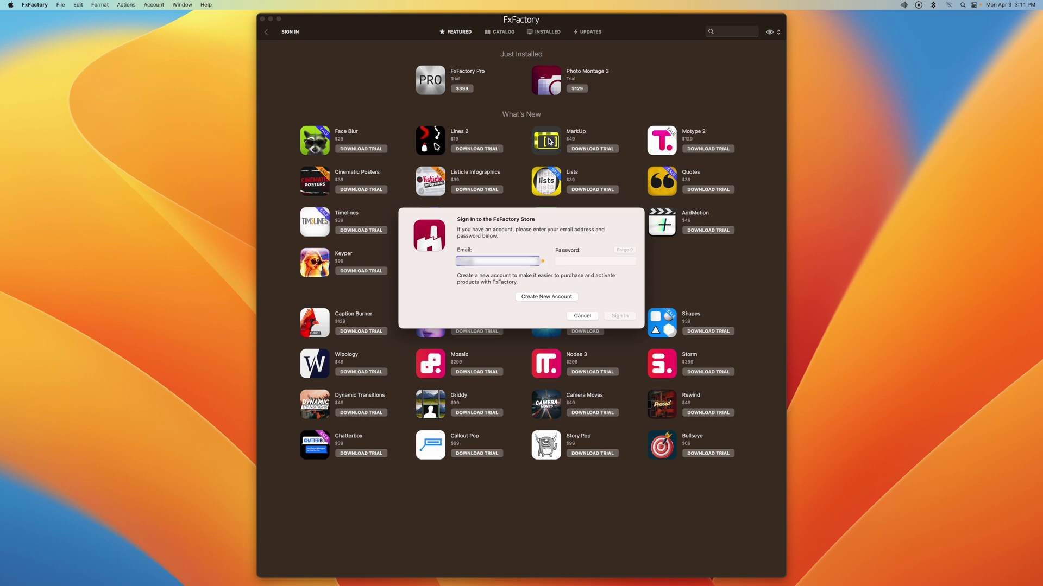
{"action": "key", "text": "Tab"}
{"action": "key", "text": "super+v"}
{"action": "key", "text": "Return"}
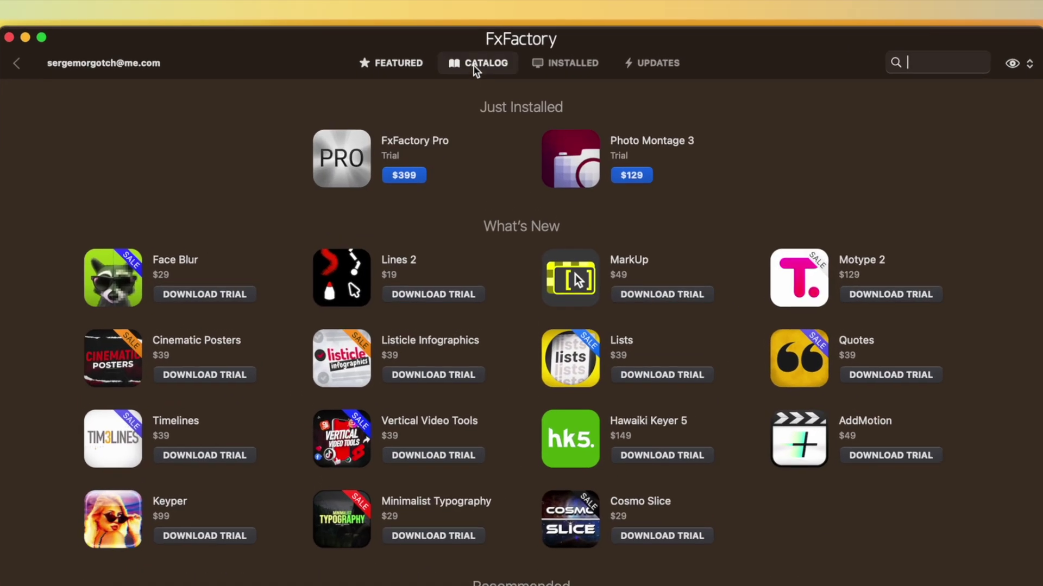
Step: Search the catalog for 'moty' and download the Motype 2 trial
{"action": "left_click", "coordinate": [499, 34]}
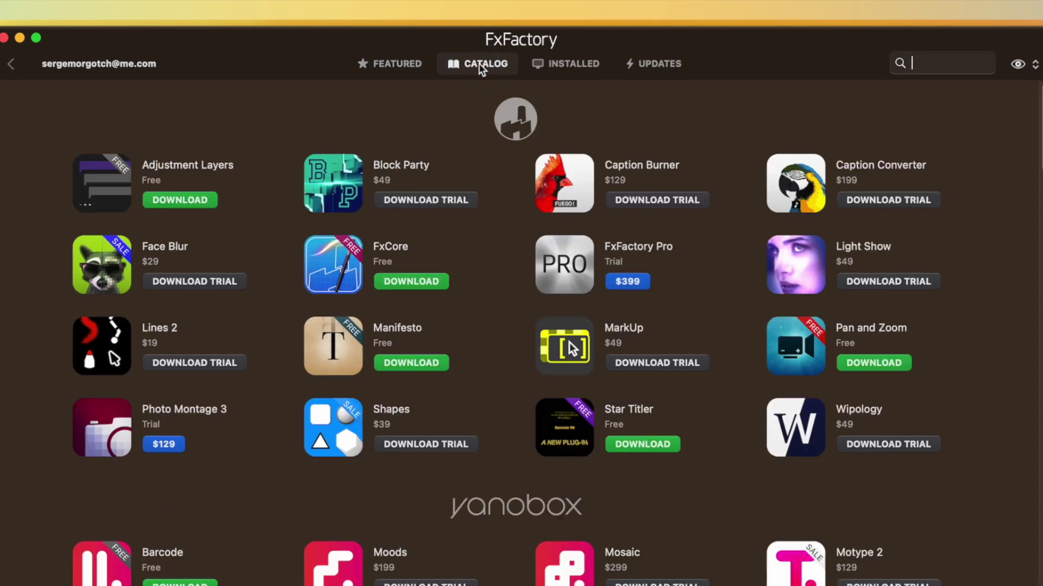
{"action": "type", "text": "mo"}
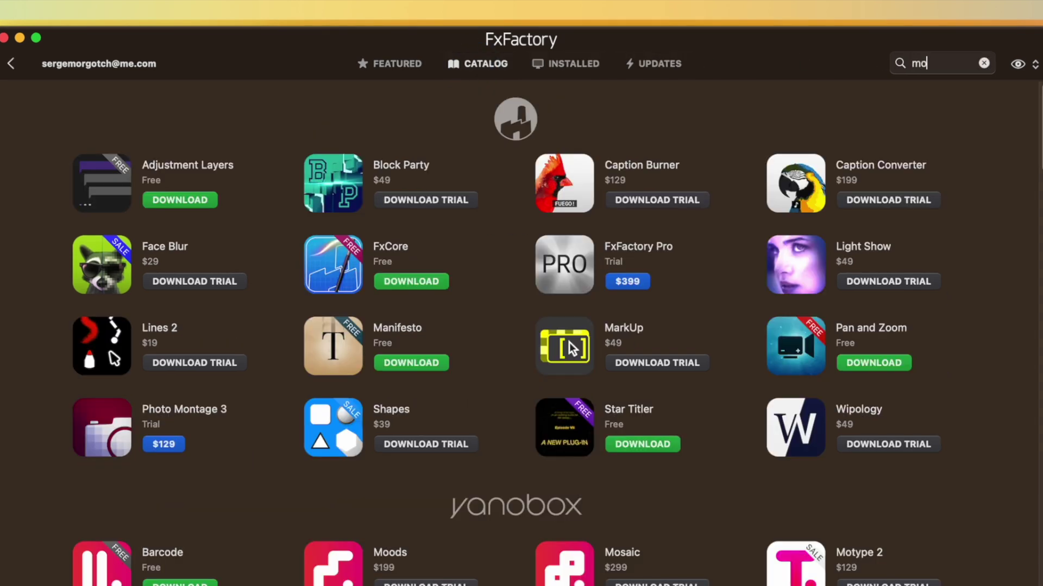
{"action": "type", "text": "type 2"}
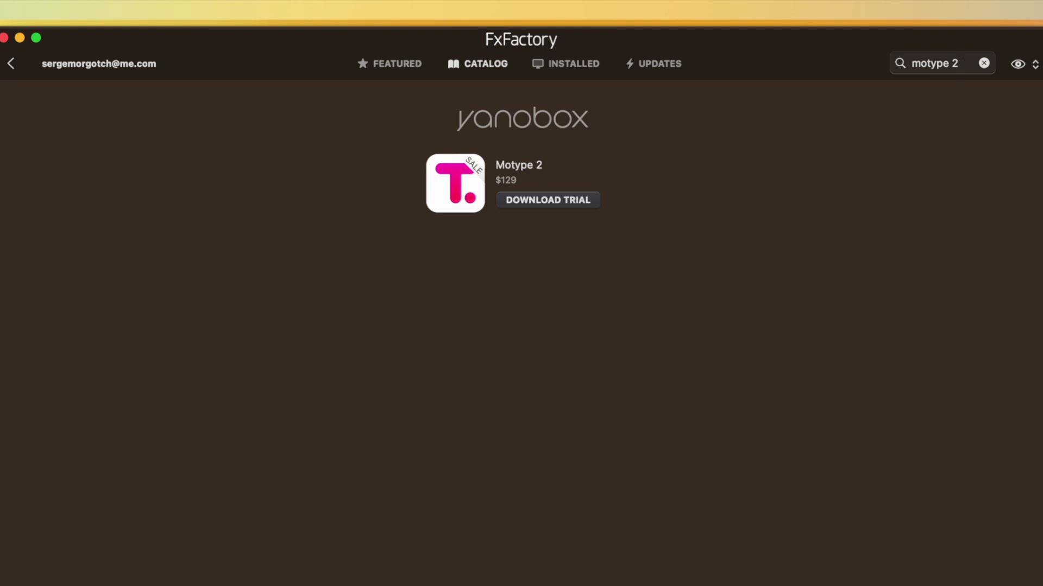
{"action": "left_click", "coordinate": [570, 201]}
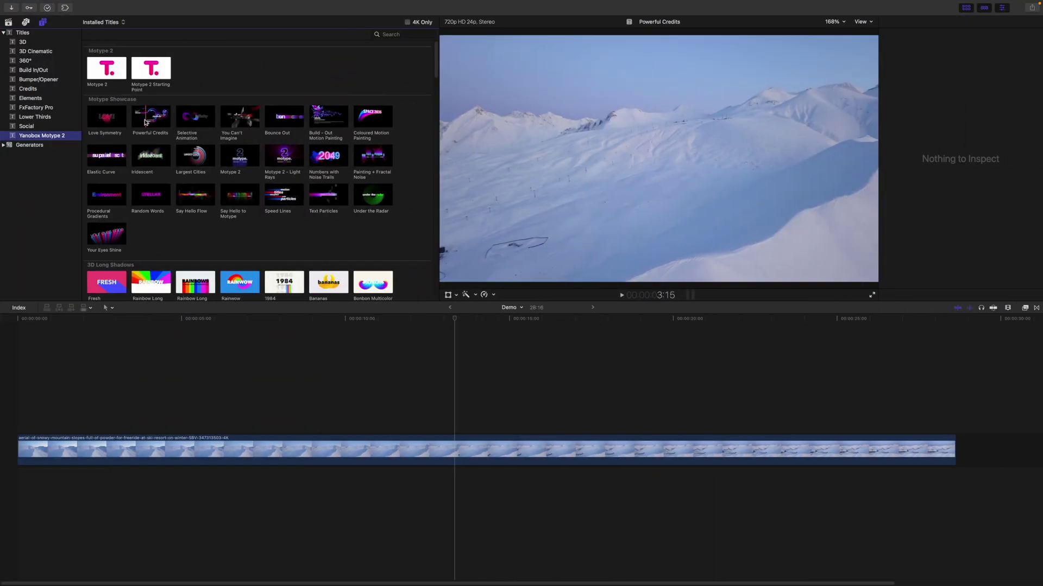
Step: Preview the Powerful Credits title, then switch to the FxFactory Motype 2 product page
{"action": "left_click", "coordinate": [146, 122]}
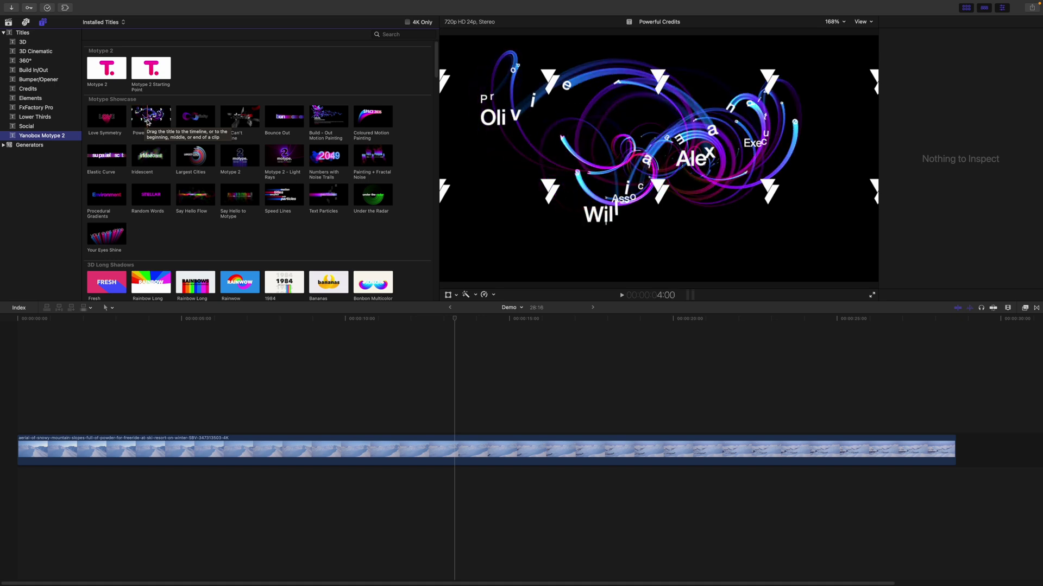
{"action": "key", "text": "ctrl+Left"}
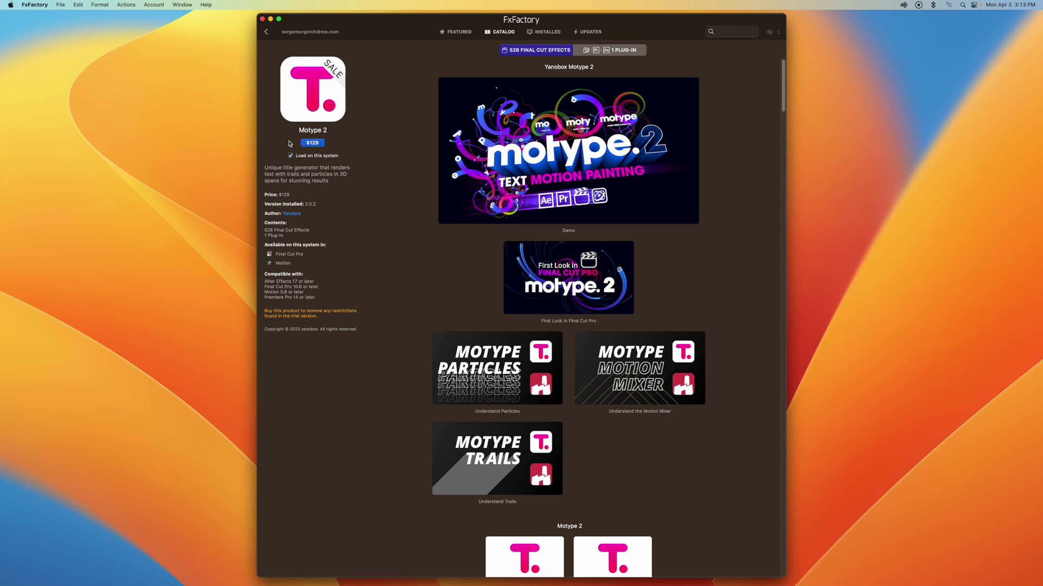
Step: Review the Motype 2 product page, then return to Final Cut Pro's Yanobox Motype 2 titles
{"action": "left_click", "coordinate": [312, 144]}
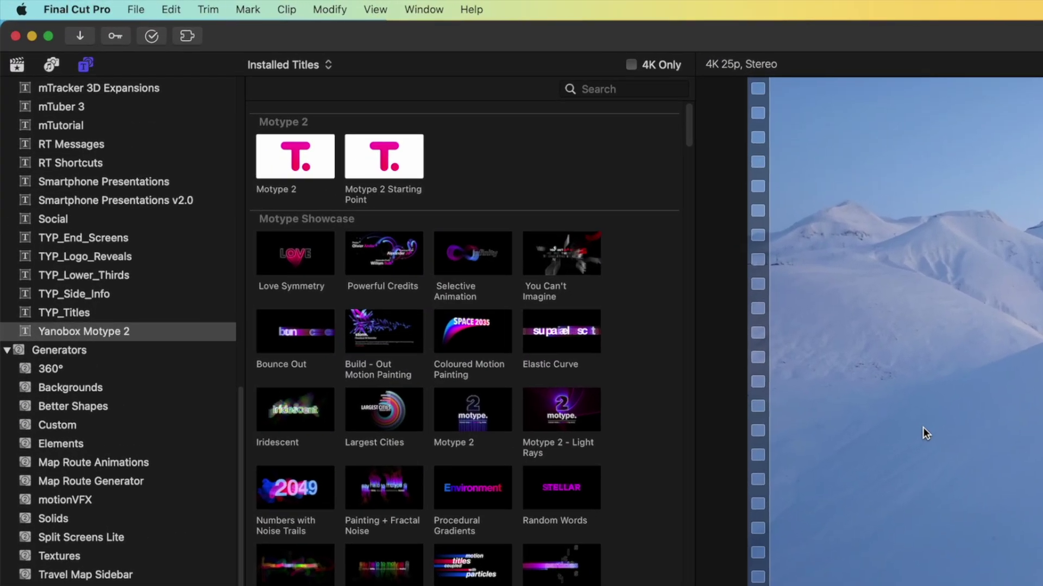
Step: Remove the Love Symmetry title and place the Love Symmetry generator above the snowy clip
{"action": "left_click", "coordinate": [295, 254]}
{"action": "key", "text": "q"}
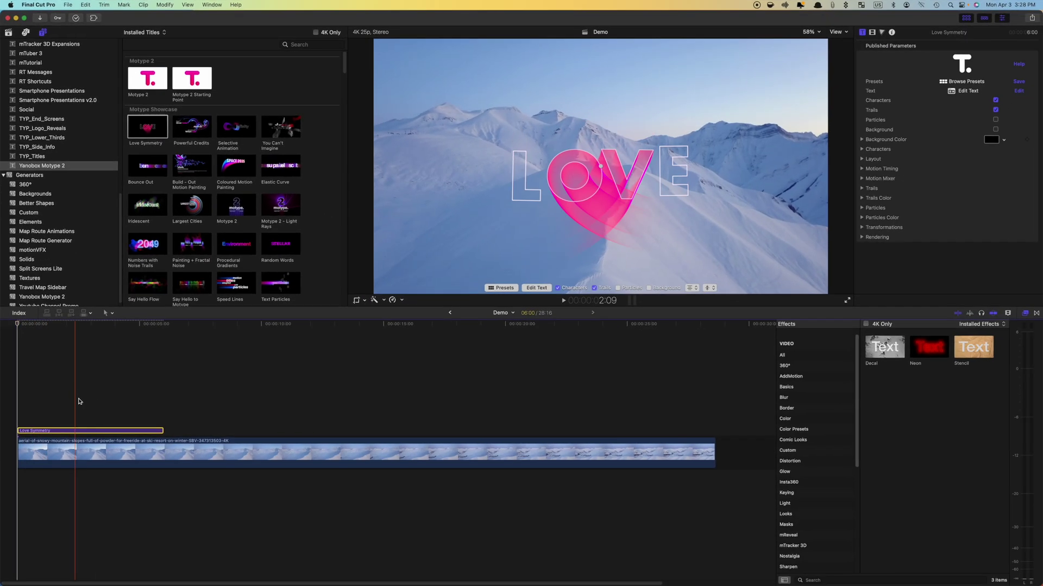
{"action": "key", "text": "Delete"}
{"action": "left_click", "coordinate": [42, 296]}
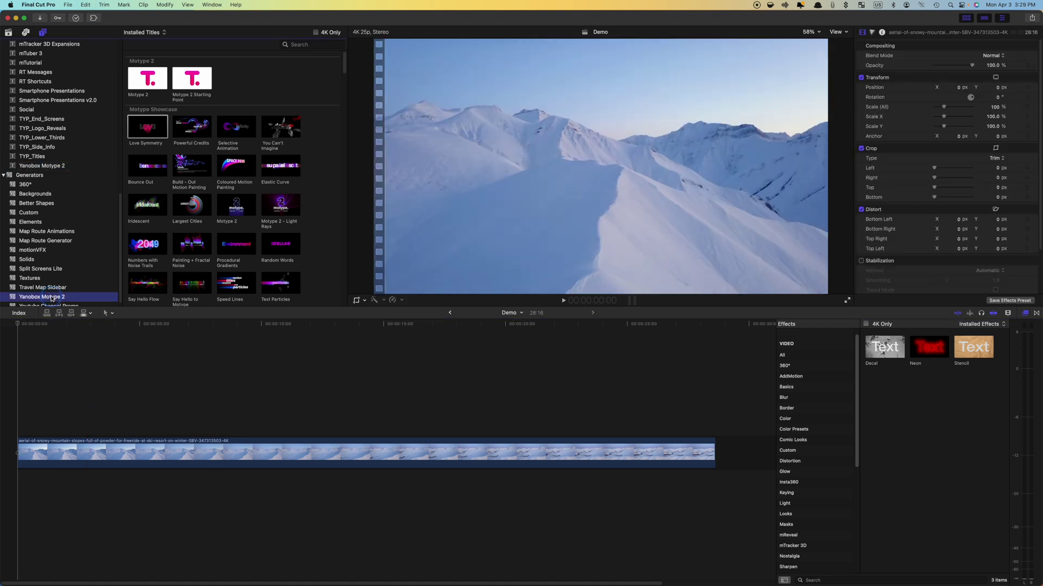
{"action": "left_click", "coordinate": [148, 134]}
{"action": "left_click_drag", "start_coordinate": [147, 134], "coordinate": [86, 393]}
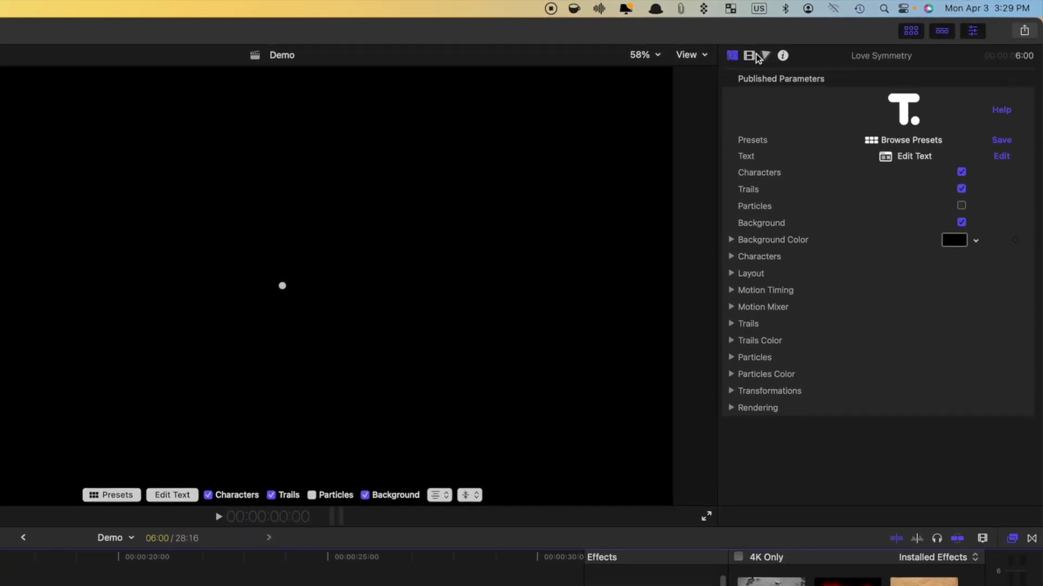
Step: Set the generator's blend mode to Lighten in the Video inspector
{"action": "left_click", "coordinate": [749, 55]}
{"action": "left_click", "coordinate": [935, 92]}
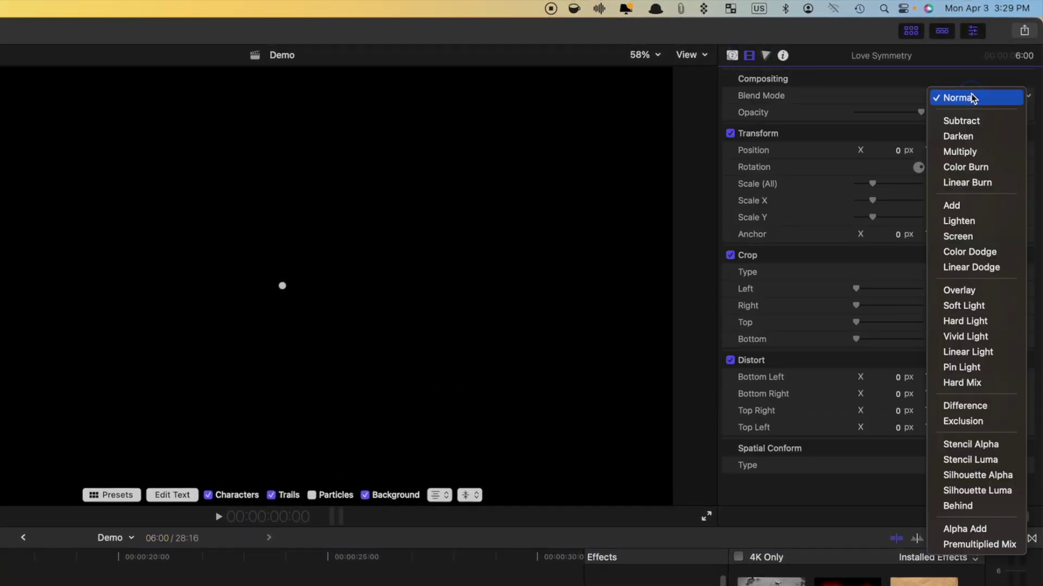
{"action": "left_click", "coordinate": [979, 221]}
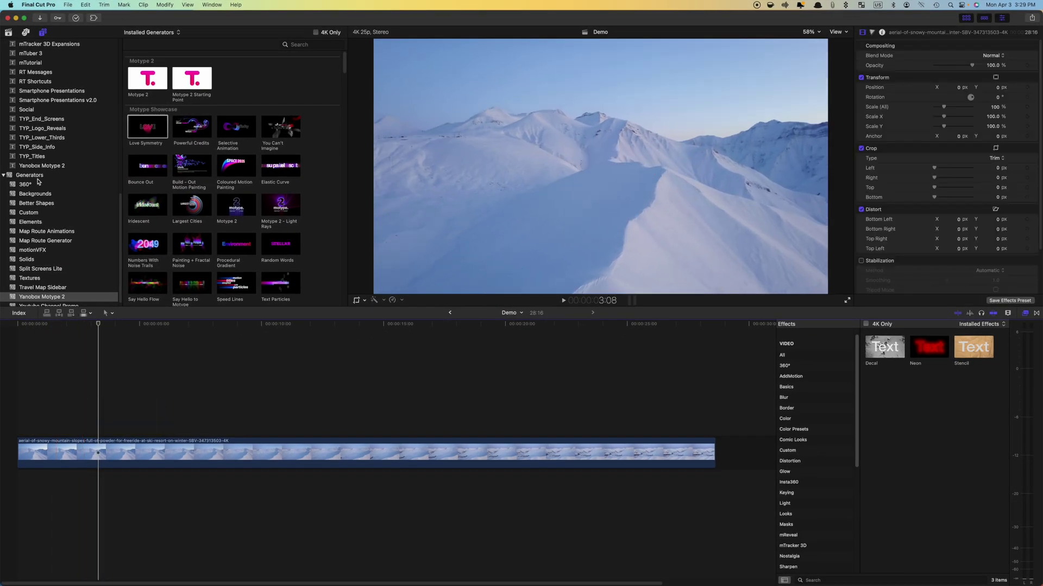
{"action": "left_click", "coordinate": [42, 165]}
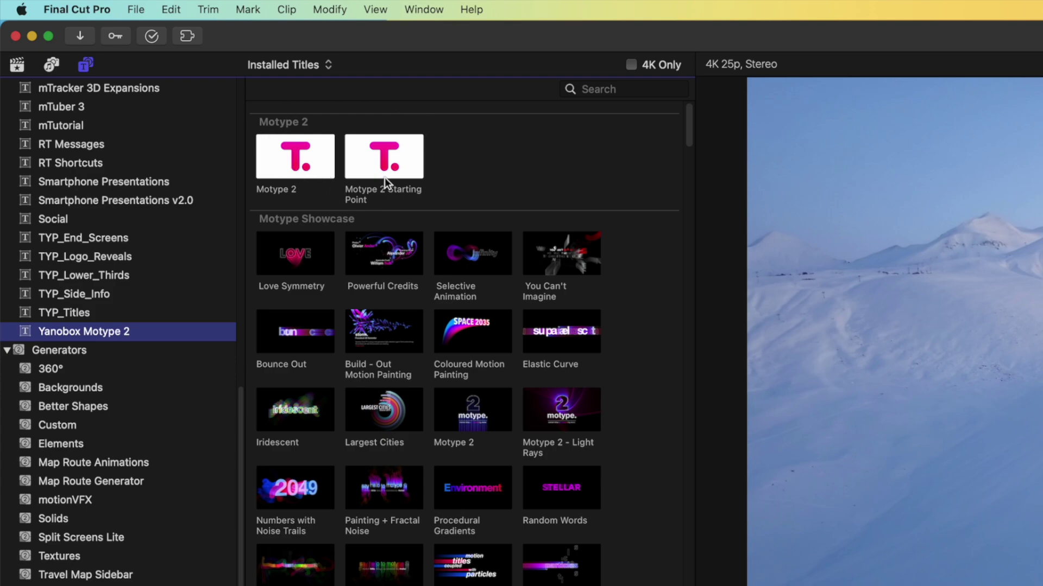
Step: Preview Powerful Credits, then connect Selective Animation above the snowy clip and play it
{"action": "mouse_move", "coordinate": [685, 130]}
{"action": "left_mouse_down"}
{"action": "mouse_move", "coordinate": [683, 289]}
{"action": "mouse_move", "coordinate": [686, 116]}
{"action": "left_mouse_up"}
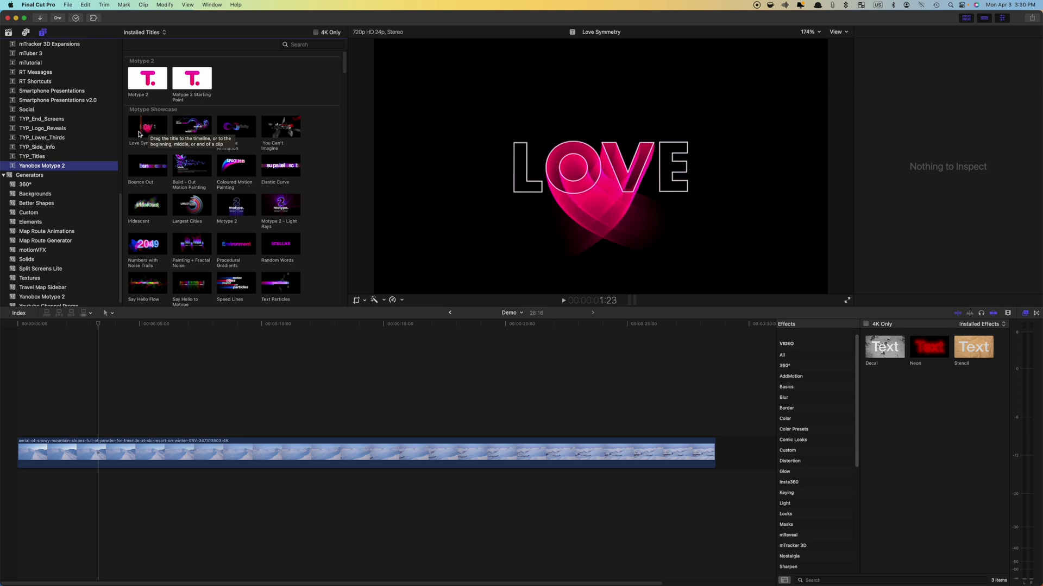
{"action": "left_click", "coordinate": [175, 130]}
{"action": "key", "text": "space"}
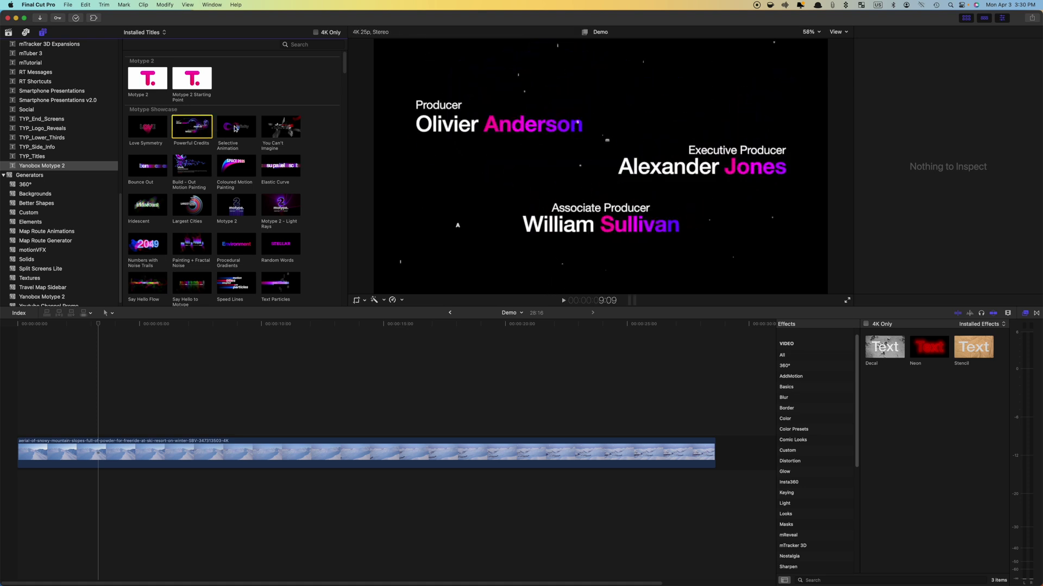
{"action": "left_click_drag", "start_coordinate": [235, 128], "coordinate": [16, 422]}
{"action": "key", "text": "space"}
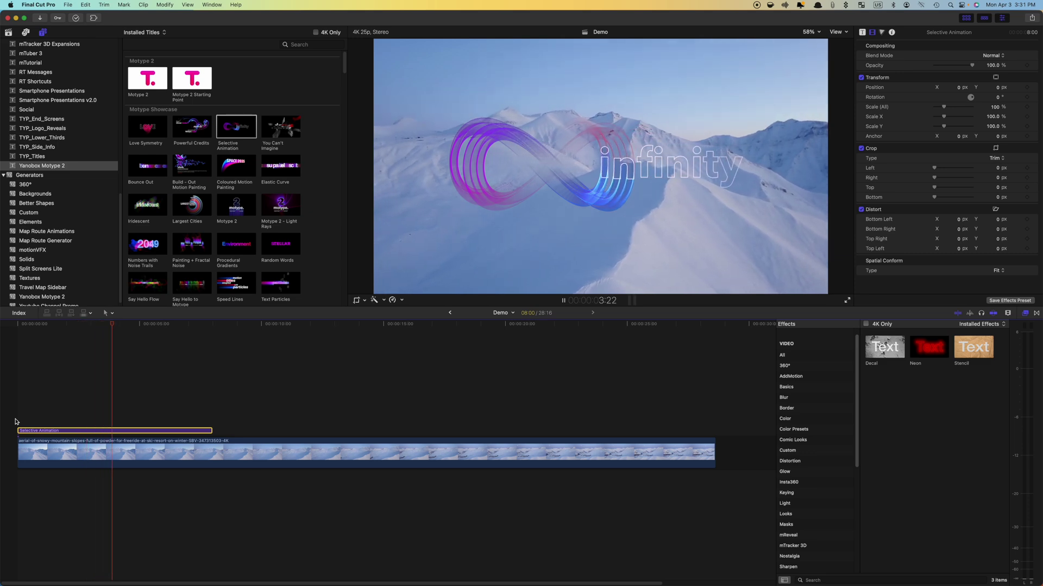
Step: Toggle the title's Characters and Trails off and back on, and enable the black Background
{"action": "key", "text": "space"}
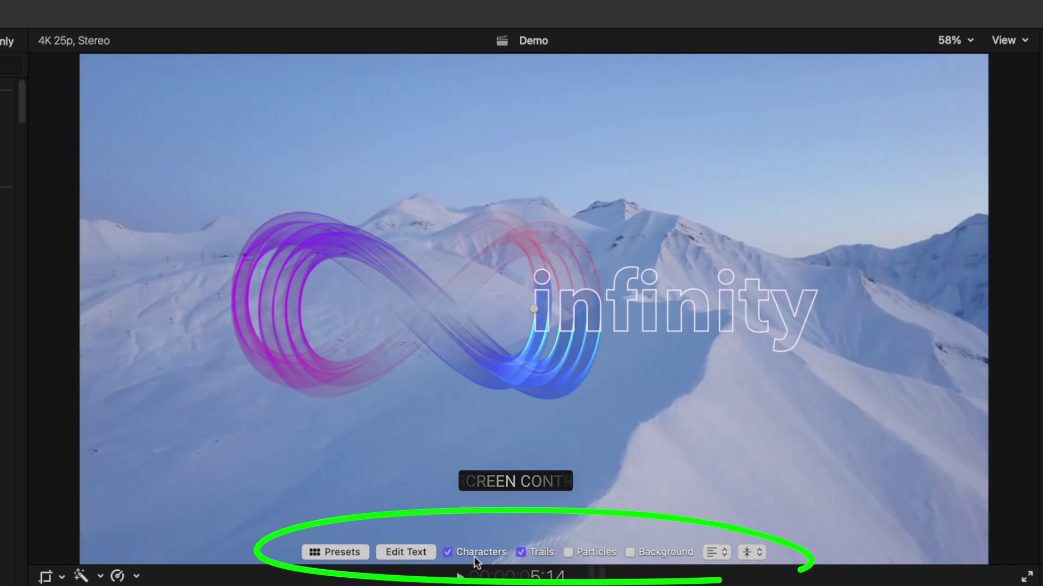
{"action": "left_click", "coordinate": [448, 553]}
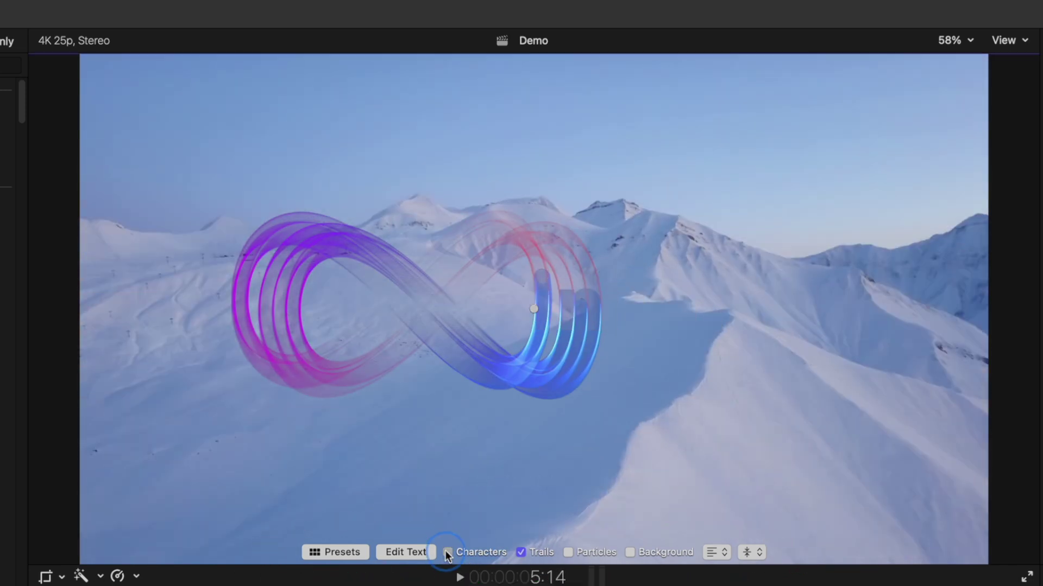
{"action": "left_click", "coordinate": [447, 552]}
{"action": "left_click", "coordinate": [521, 552]}
{"action": "left_click", "coordinate": [520, 552]}
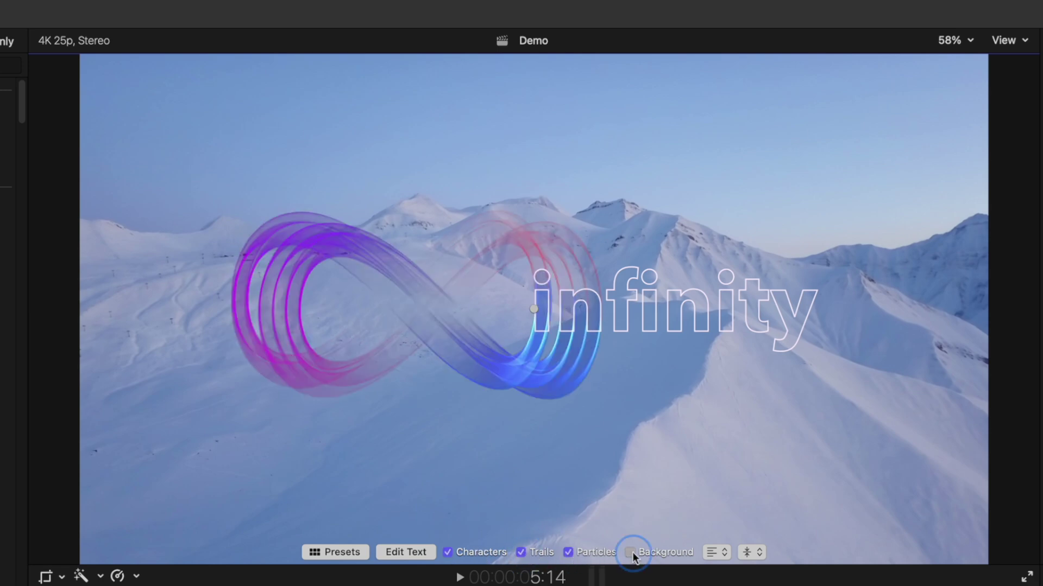
{"action": "left_click", "coordinate": [630, 552]}
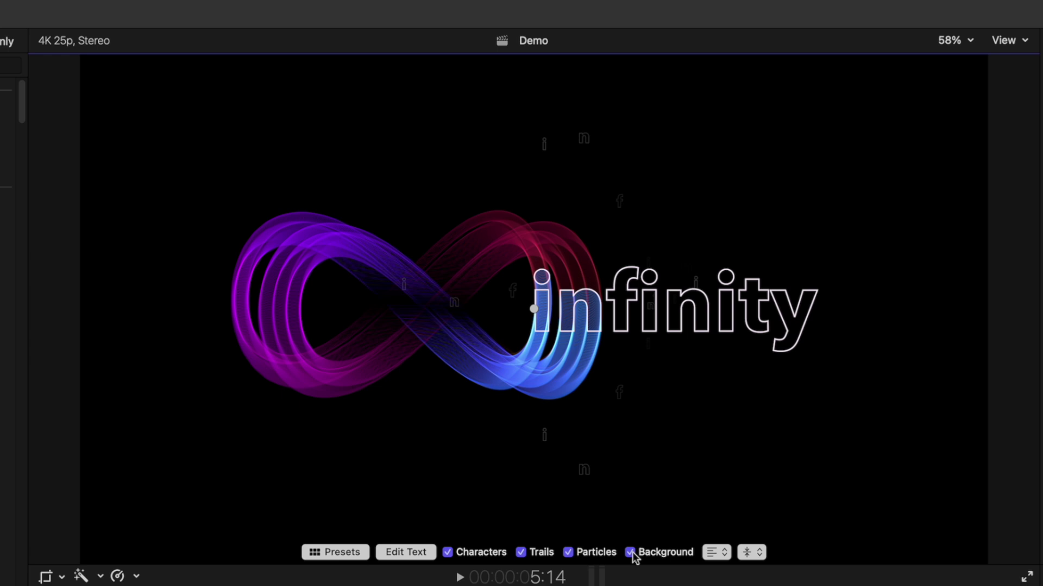
{"action": "left_click", "coordinate": [395, 552]}
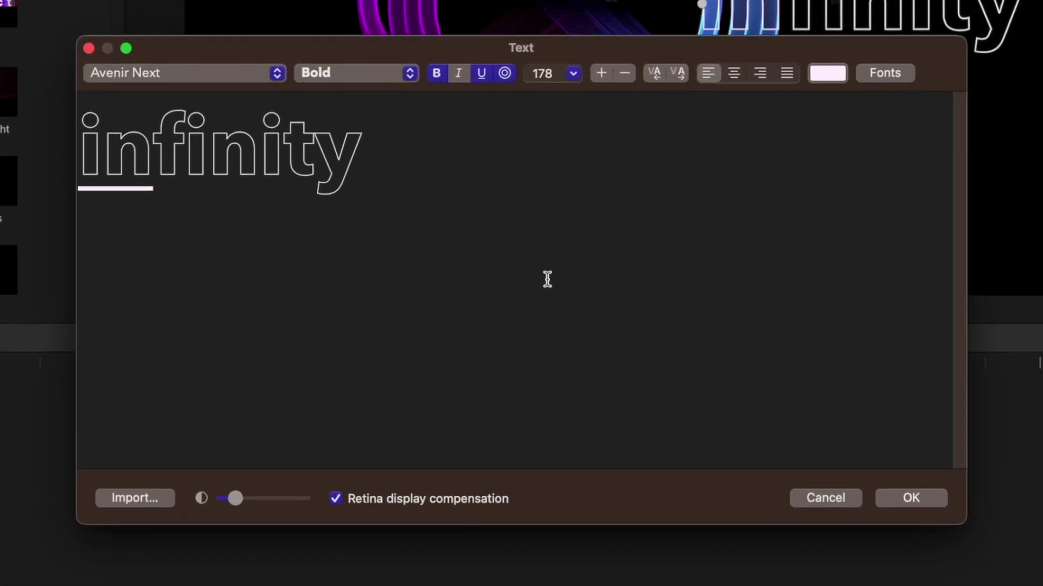
Step: Replace 'infinity' with '1913media' and set the whole text to the SIGN45 OLD font
{"action": "left_click_drag", "start_coordinate": [337, 160], "coordinate": [79, 161]}
{"action": "type", "text": "1913media"}
{"action": "left_click_drag", "start_coordinate": [543, 157], "coordinate": [100, 151]}
{"action": "left_click", "coordinate": [277, 73]}
{"action": "scroll", "coordinate": [163, 217], "scroll_direction": "down", "scroll_amount": 10}
{"action": "left_click", "coordinate": [154, 220]}
Step: Make '1913' size 220 in dark red Cayenne, apply the text, and play the animation
{"action": "left_click_drag", "start_coordinate": [193, 128], "coordinate": [85, 117]}
{"action": "left_click", "coordinate": [536, 74]}
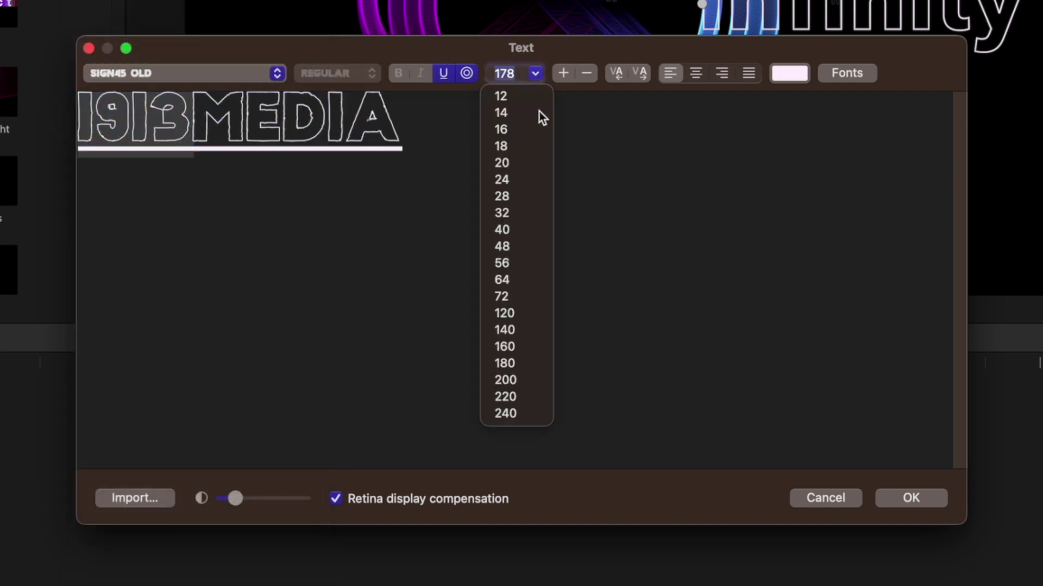
{"action": "left_click", "coordinate": [504, 397]}
{"action": "left_click", "coordinate": [784, 75]}
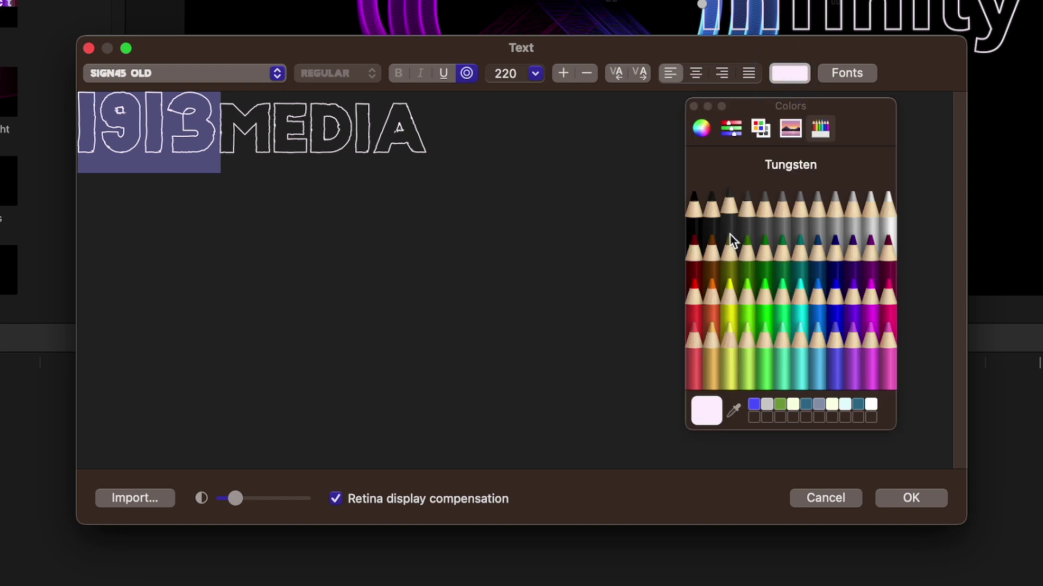
{"action": "left_click", "coordinate": [693, 251]}
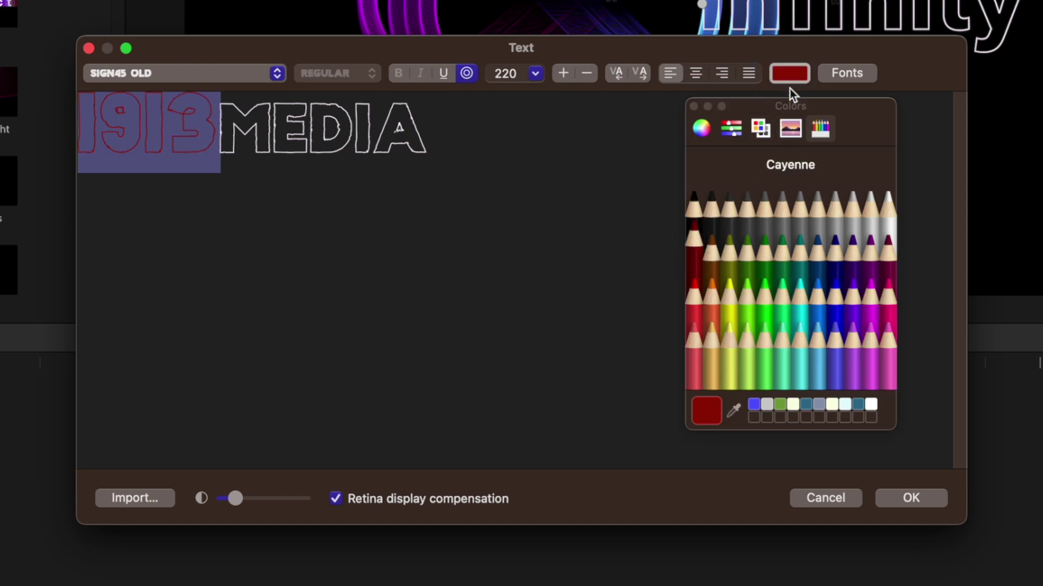
{"action": "left_click", "coordinate": [694, 106]}
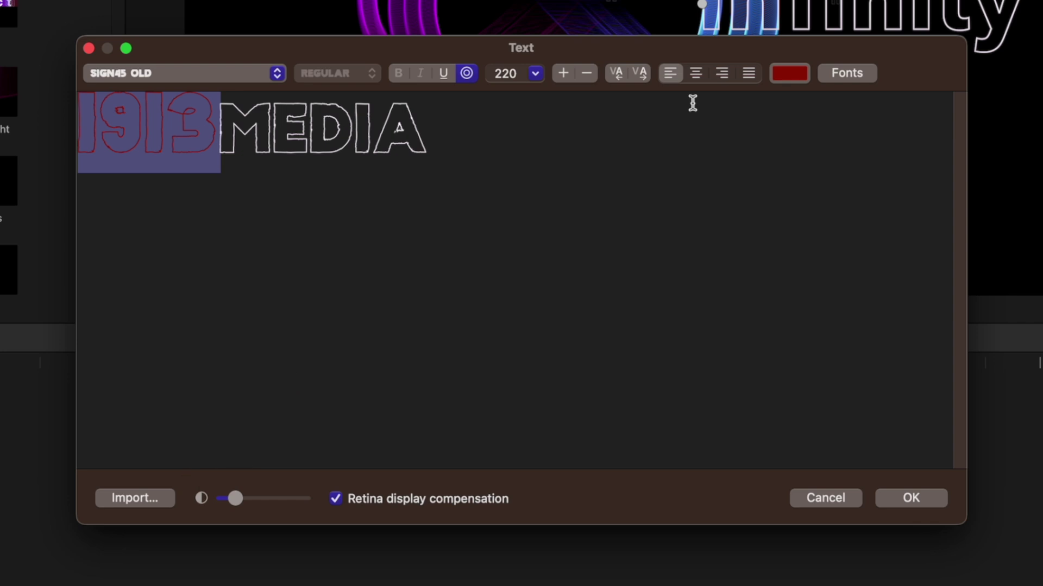
{"action": "left_click", "coordinate": [440, 116]}
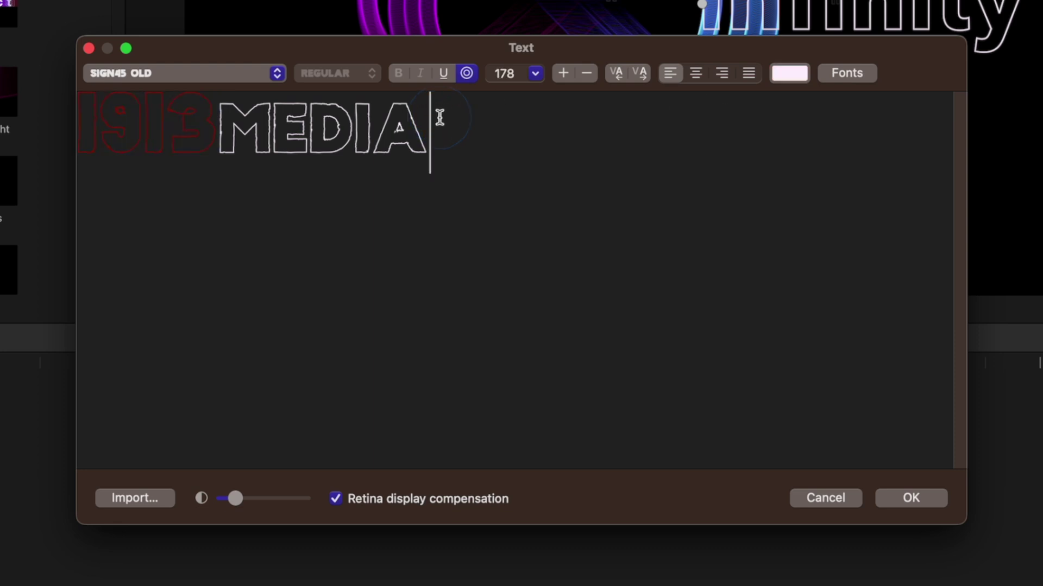
{"action": "left_click_drag", "start_coordinate": [221, 121], "coordinate": [77, 120]}
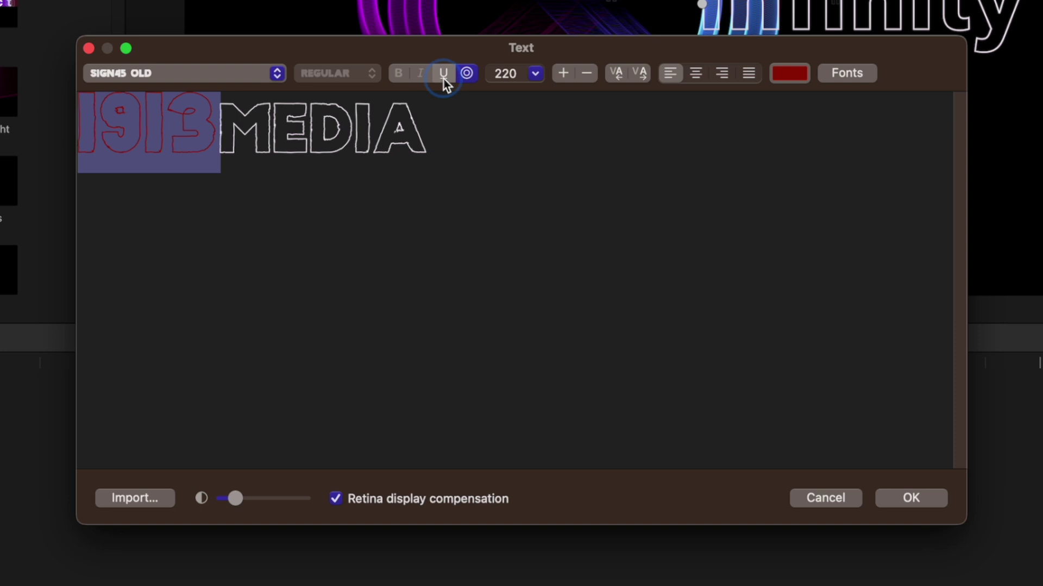
{"action": "left_click", "coordinate": [905, 503]}
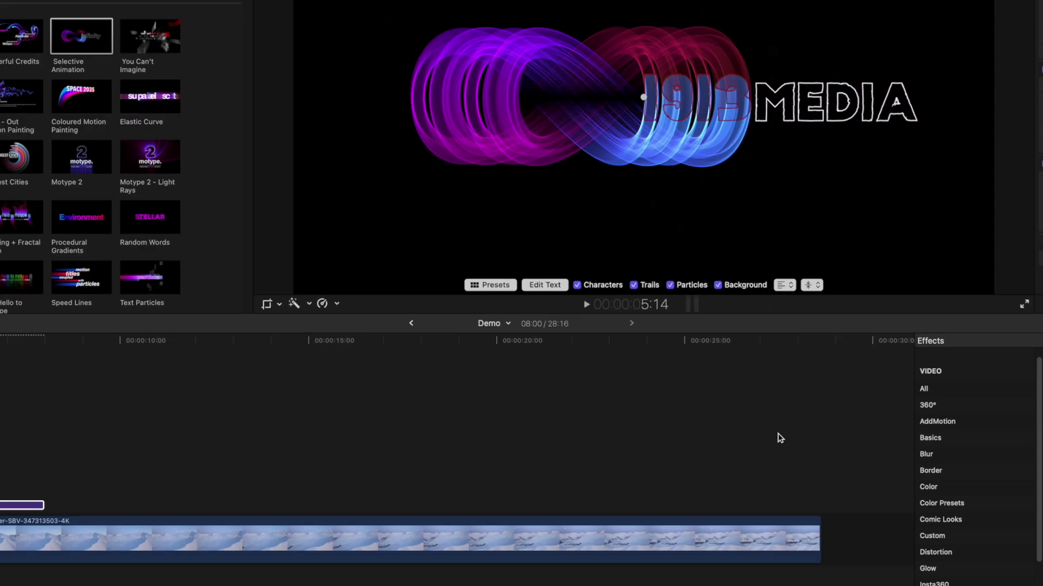
{"action": "key", "text": "space"}
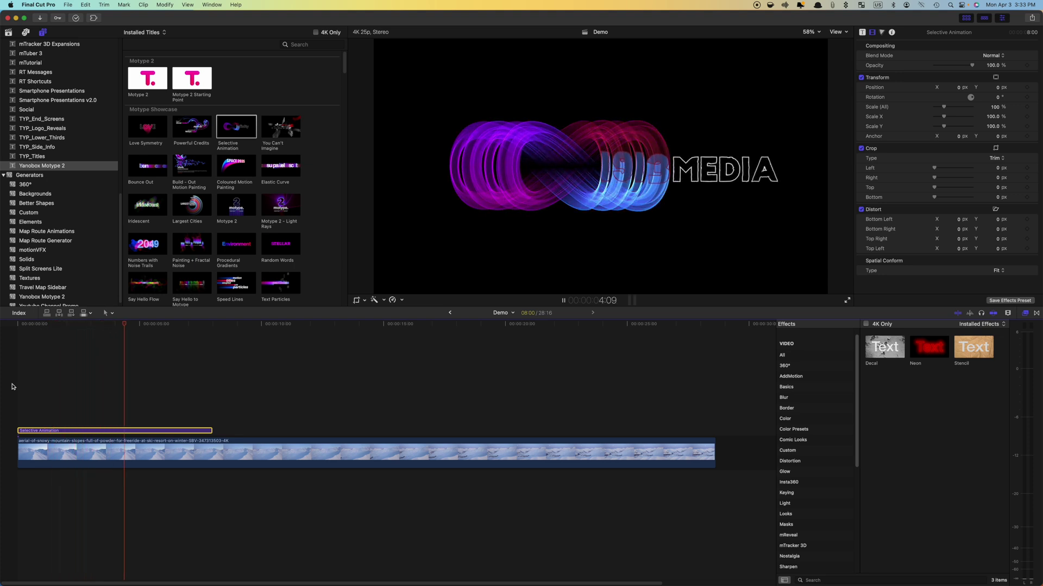
Step: Set character Font Scale 1.05 and Color Source Hue Gradient (Underlined text only) with a green start colour
{"action": "key", "text": "space"}
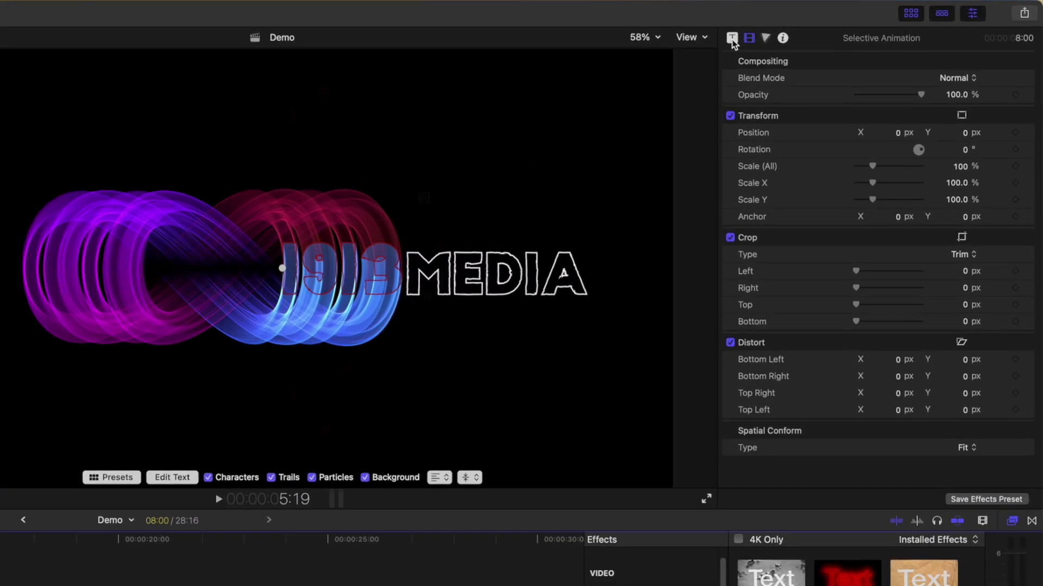
{"action": "left_click", "coordinate": [862, 33]}
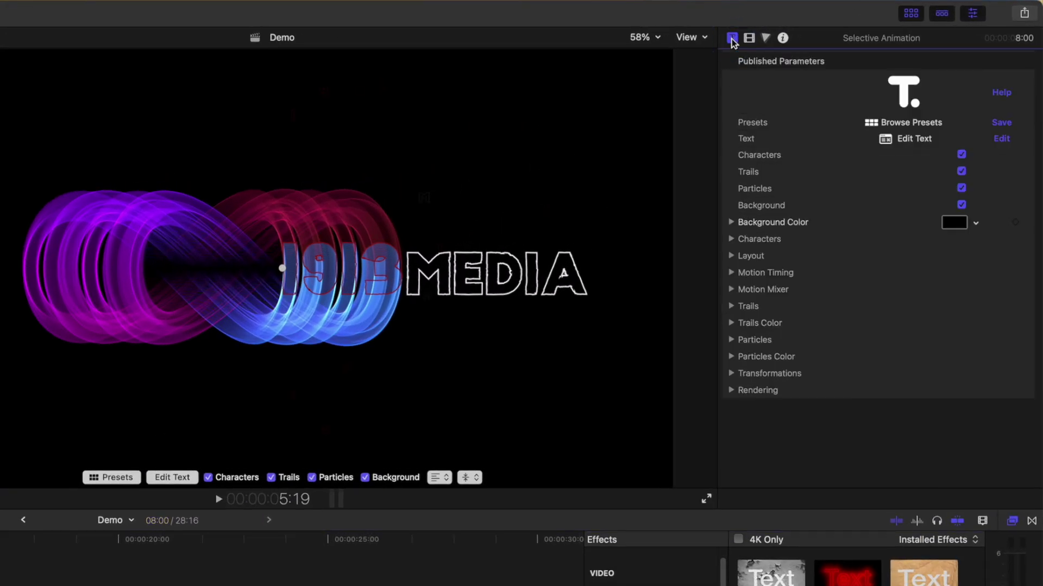
{"action": "left_click", "coordinate": [730, 240]}
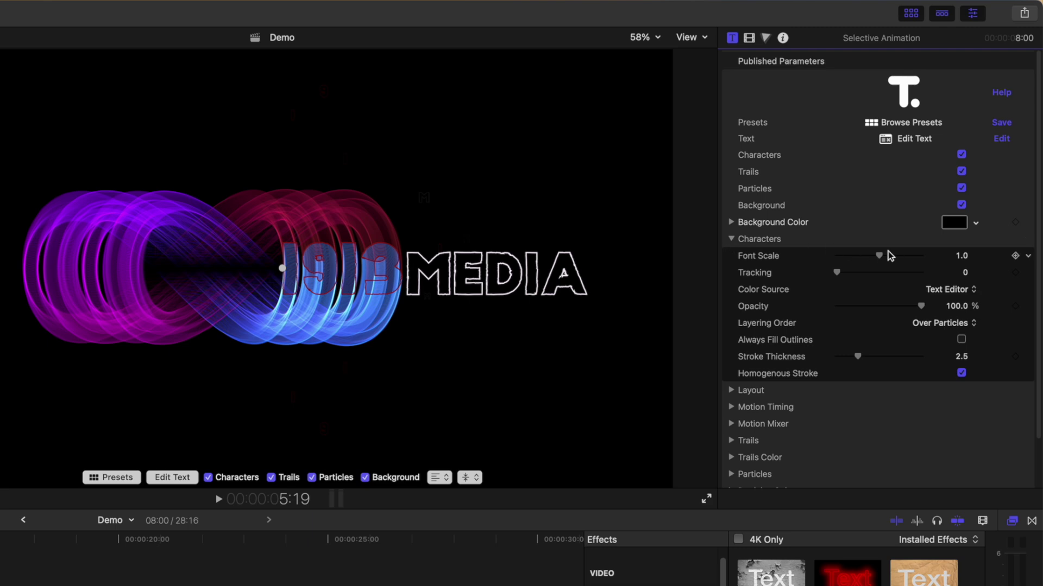
{"action": "left_click_drag", "start_coordinate": [881, 260], "coordinate": [843, 275]}
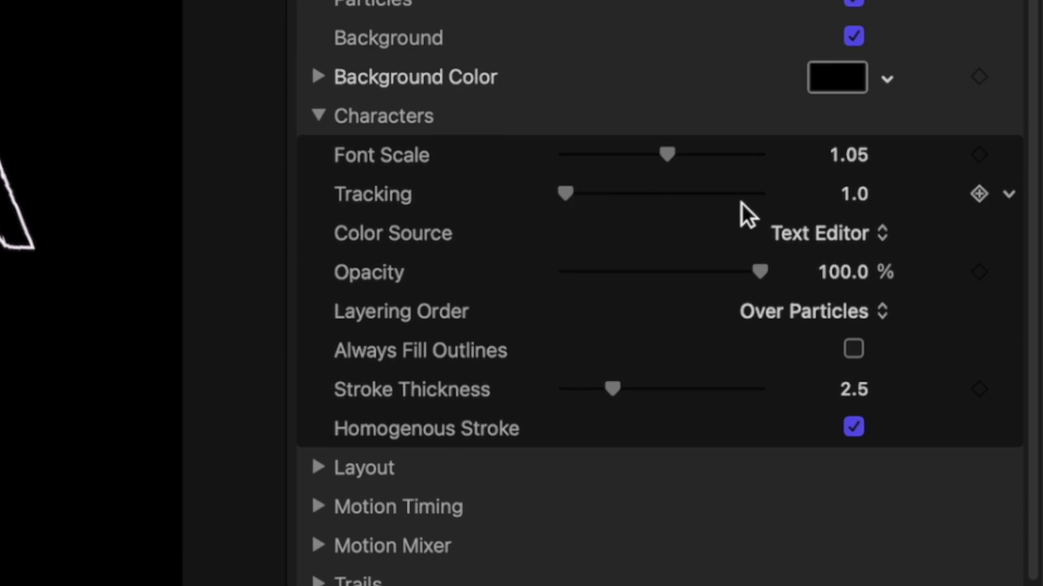
{"action": "left_click", "coordinate": [874, 236]}
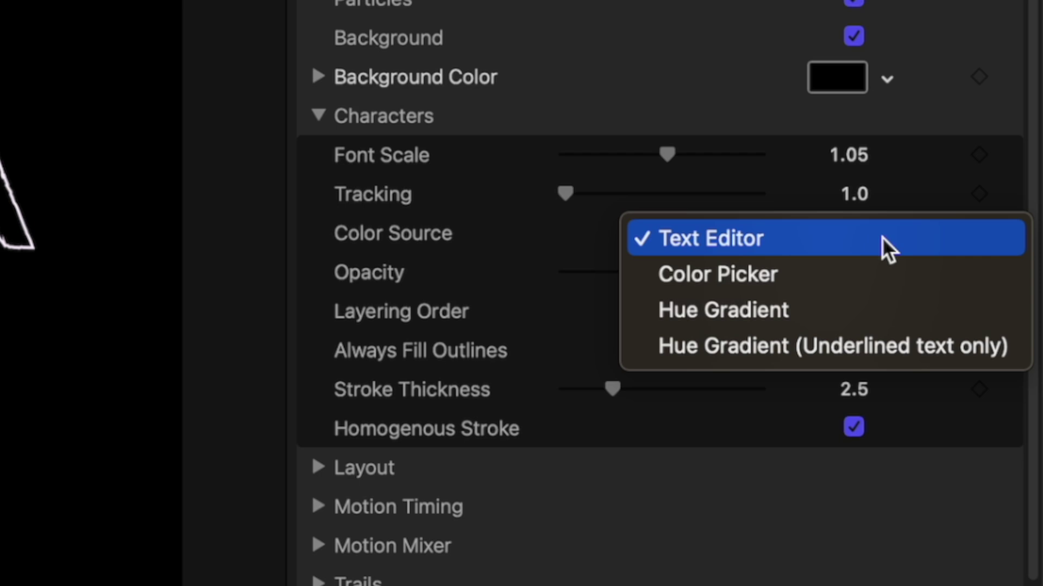
{"action": "left_click", "coordinate": [915, 356]}
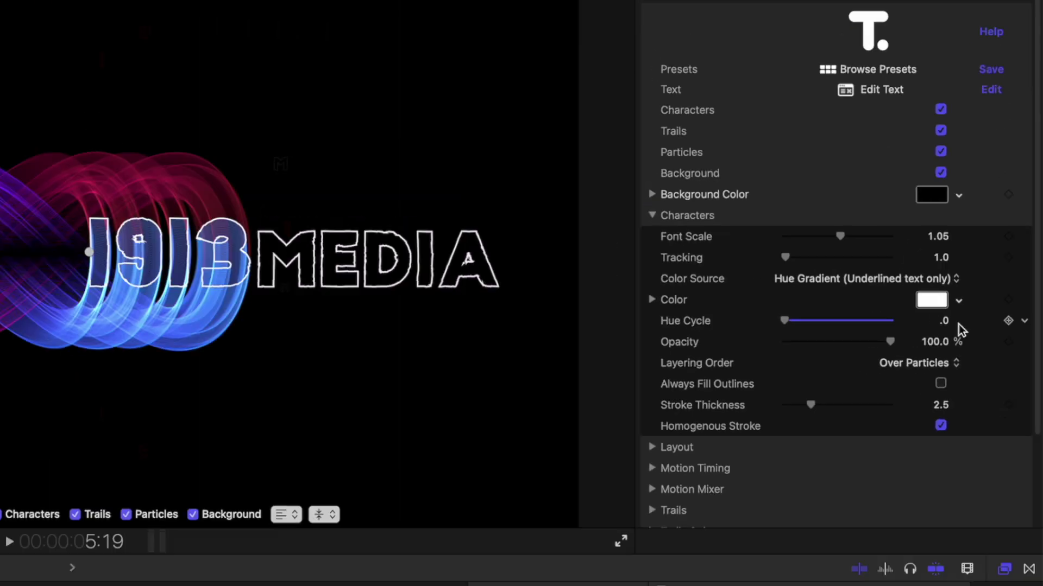
{"action": "left_click", "coordinate": [838, 272]}
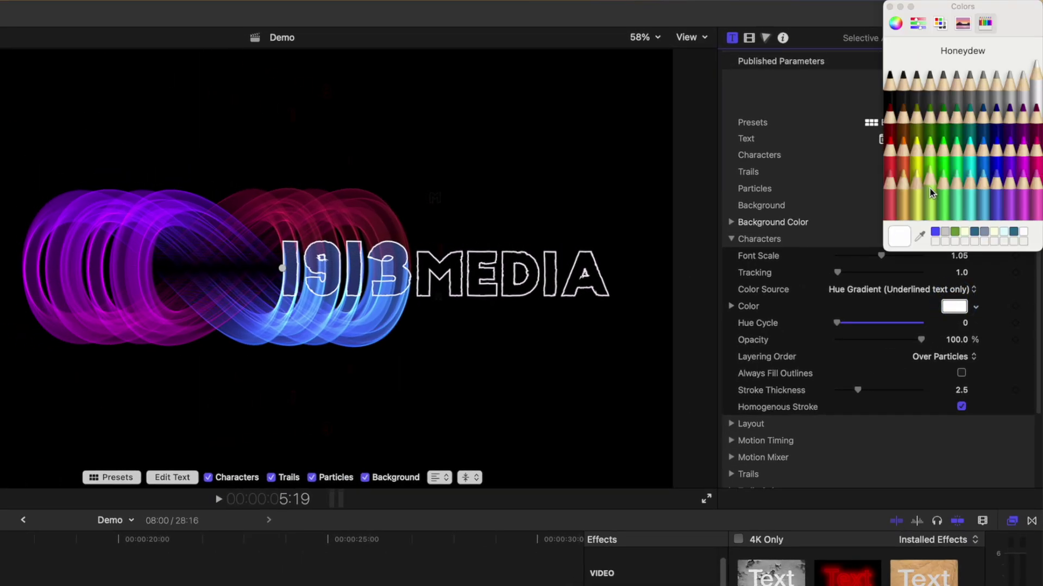
{"action": "left_click", "coordinate": [889, 7]}
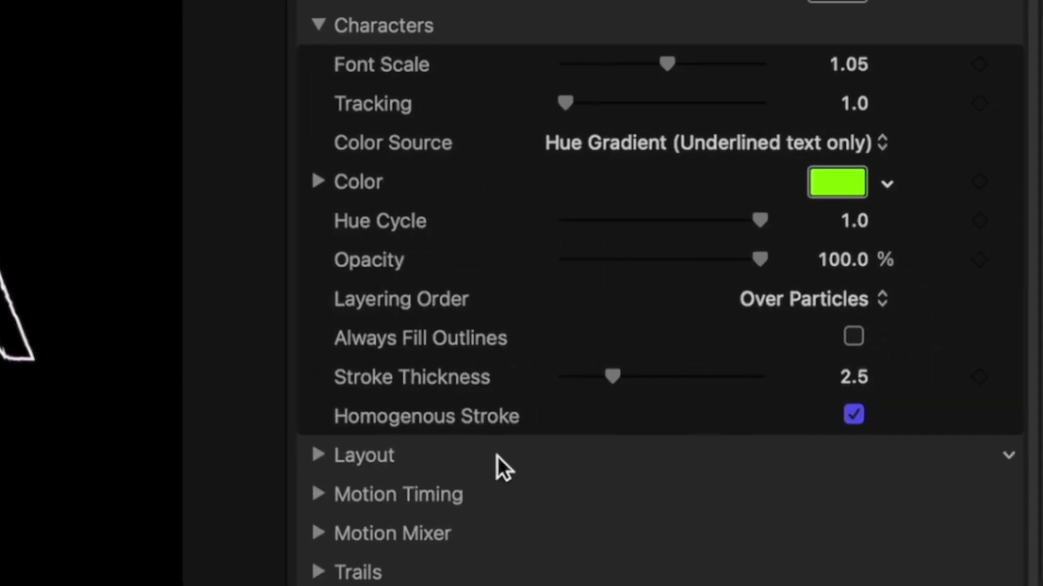
Step: Keep Animate on Characters, cut Motion Timing duration from 170 to 101 frames, and replay from the start
{"action": "left_click", "coordinate": [316, 456]}
{"action": "scroll", "coordinate": [340, 458], "scroll_direction": "down", "scroll_amount": 10}
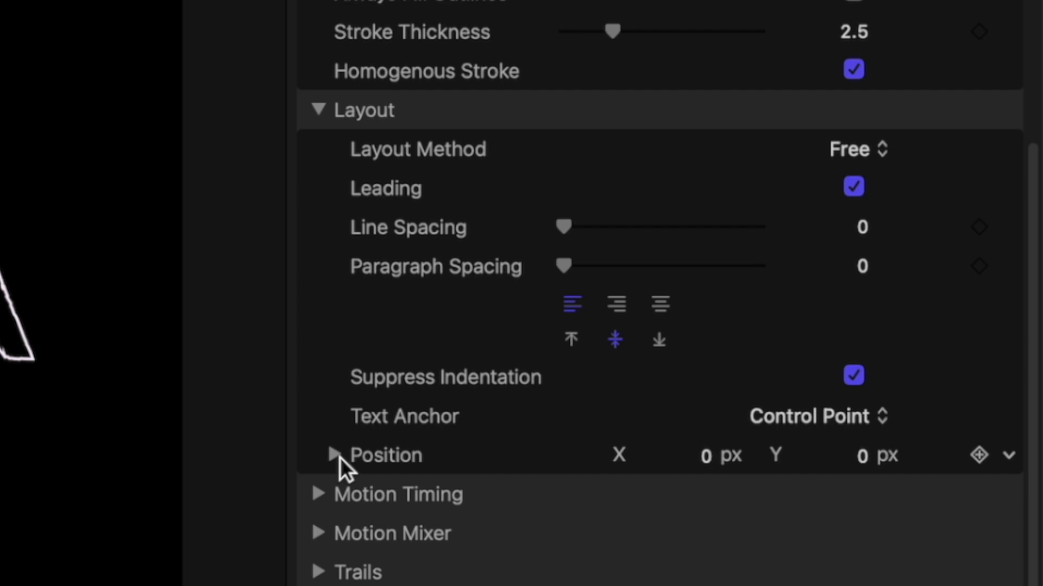
{"action": "left_click", "coordinate": [323, 494]}
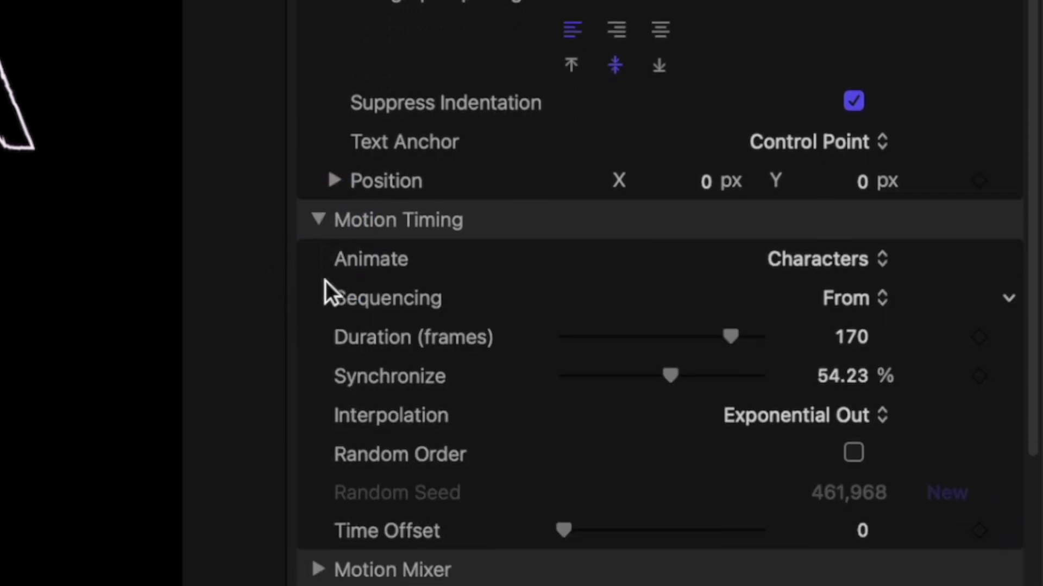
{"action": "scroll", "coordinate": [325, 281], "scroll_direction": "down", "scroll_amount": 3}
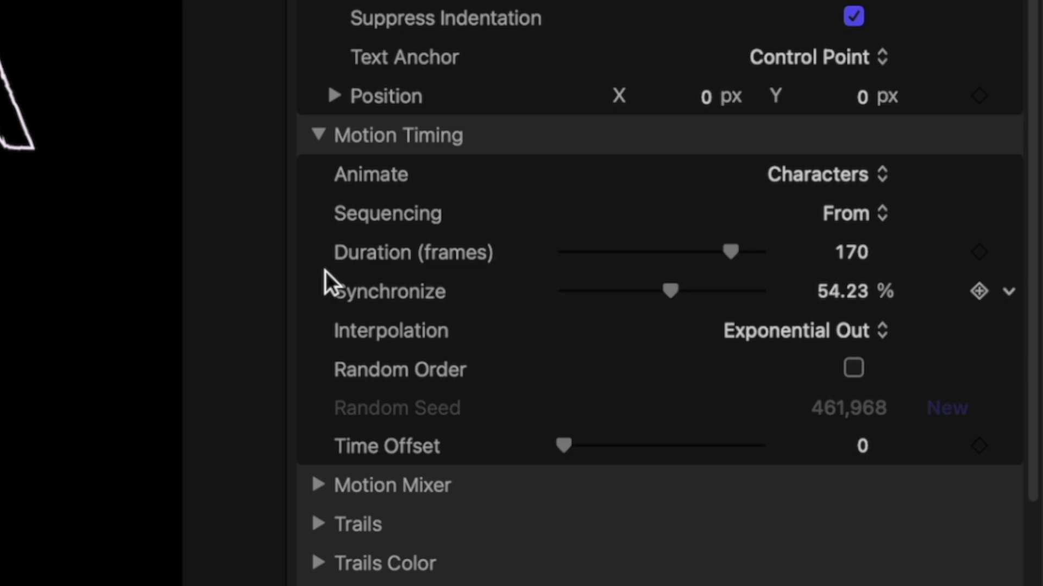
{"action": "left_click", "coordinate": [842, 178]}
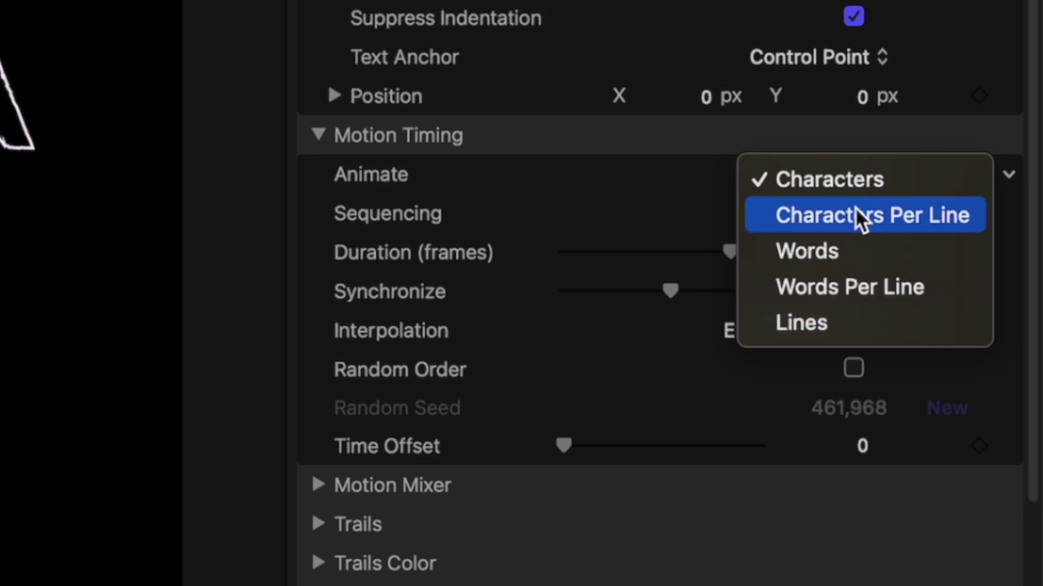
{"action": "left_click", "coordinate": [855, 187]}
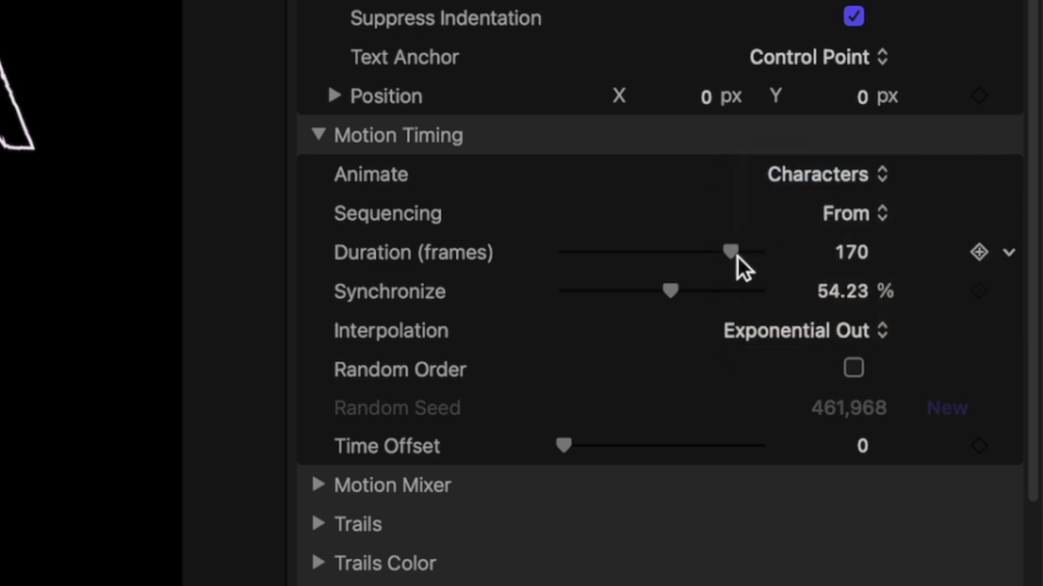
{"action": "left_click_drag", "start_coordinate": [737, 255], "coordinate": [664, 257]}
{"action": "key", "text": "Home"}
{"action": "key", "text": "space"}
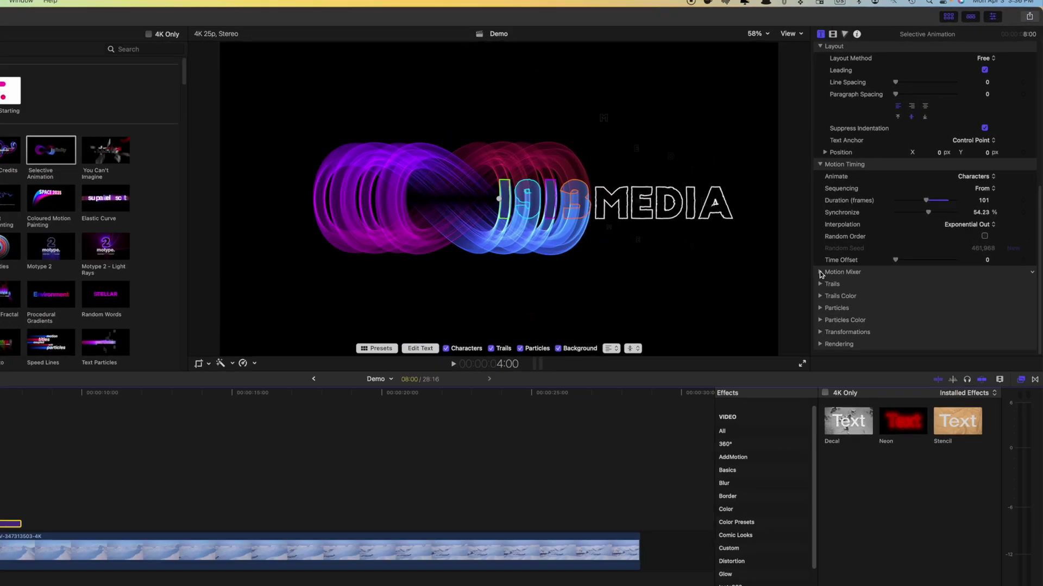
Step: Set the Motion Mixer's Rotation X to -940.4°
{"action": "left_click", "coordinate": [820, 272]}
{"action": "scroll", "coordinate": [820, 273], "scroll_direction": "down", "scroll_amount": 5}
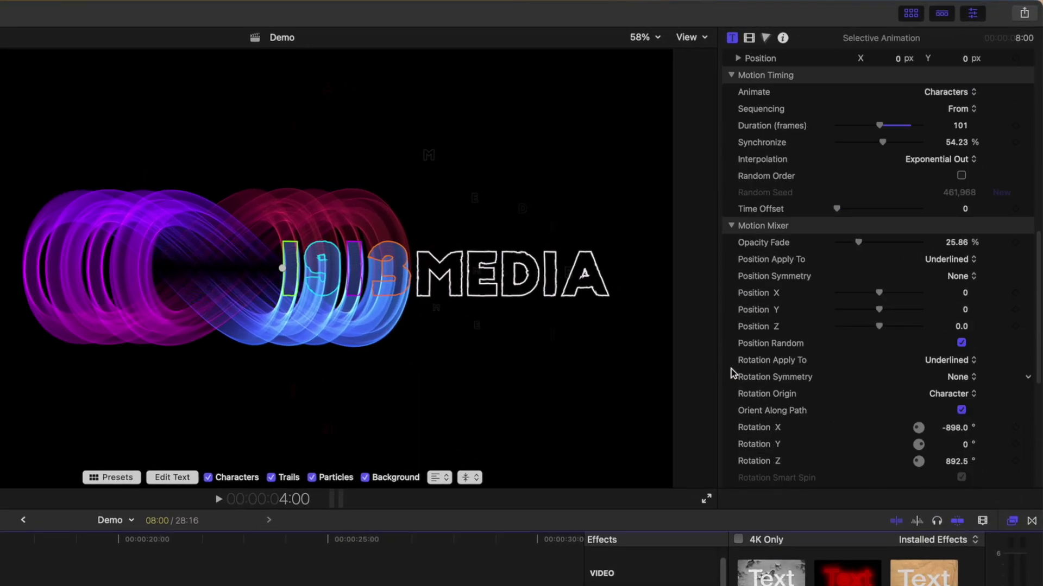
{"action": "scroll", "coordinate": [730, 369], "scroll_direction": "down", "scroll_amount": 10}
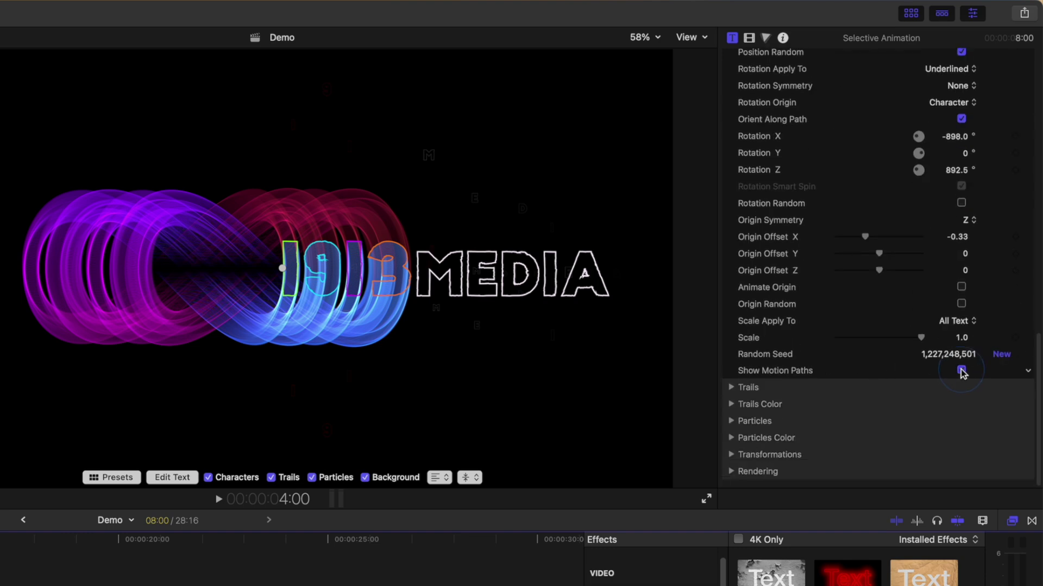
{"action": "left_click_drag", "start_coordinate": [957, 143], "coordinate": [944, 144]}
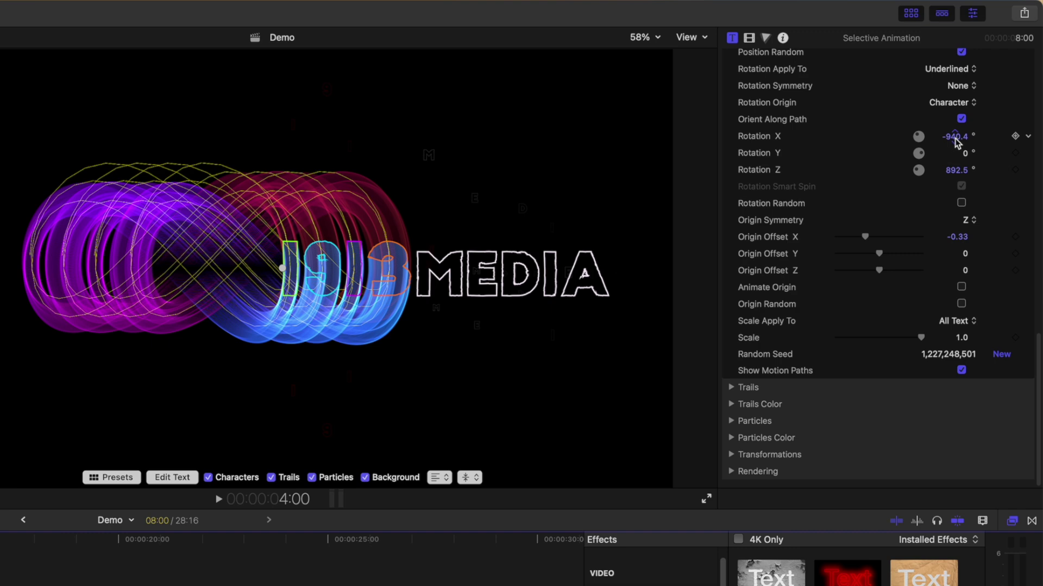
{"action": "scroll", "coordinate": [956, 143], "scroll_direction": "up", "scroll_amount": 1}
Step: Switch the trail mode to Motion Blur and make the trails colour green
{"action": "left_click", "coordinate": [731, 397]}
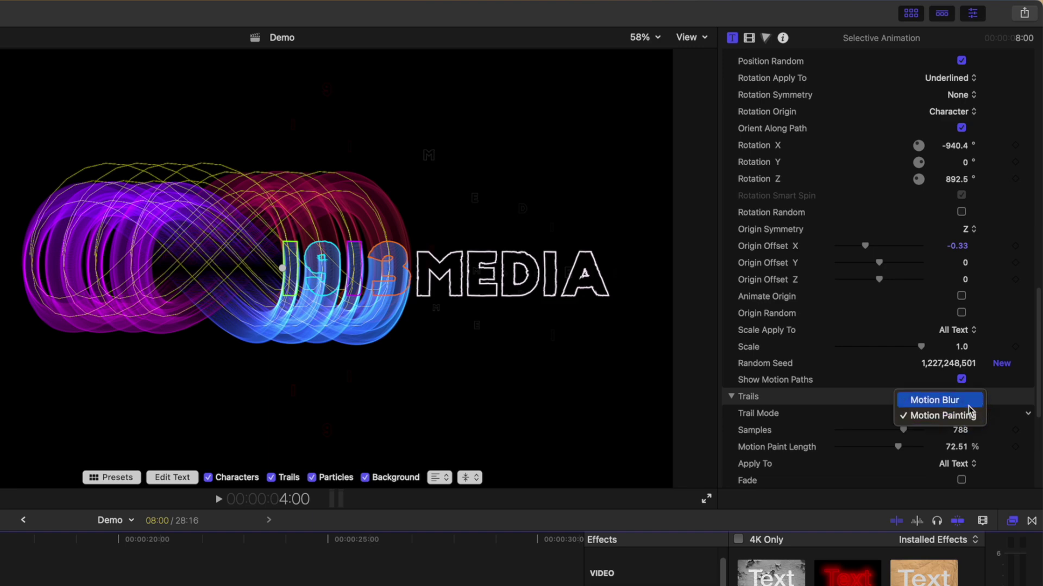
{"action": "left_click", "coordinate": [968, 405]}
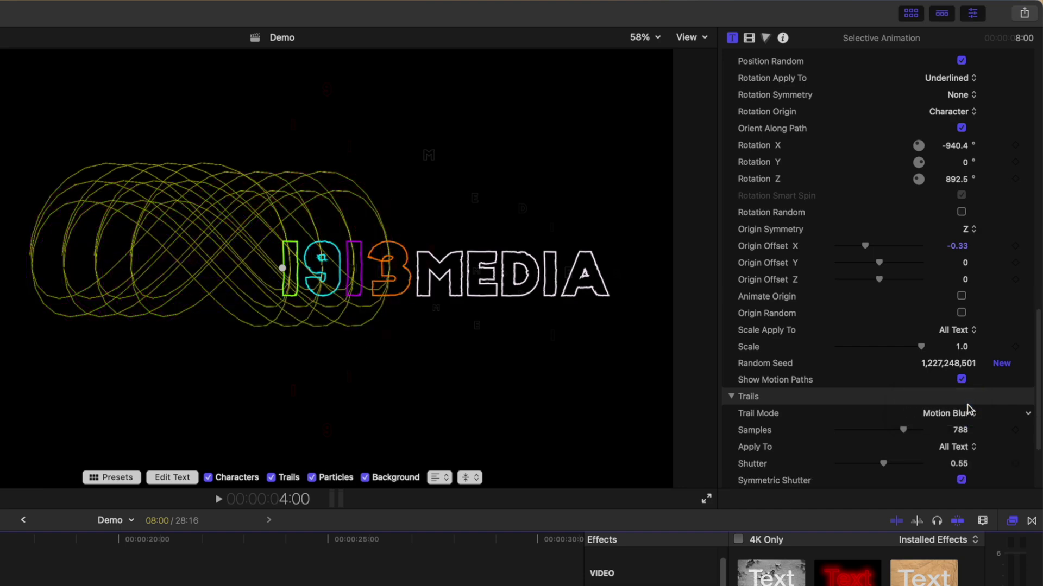
{"action": "scroll", "coordinate": [733, 420], "scroll_direction": "down", "scroll_amount": 4}
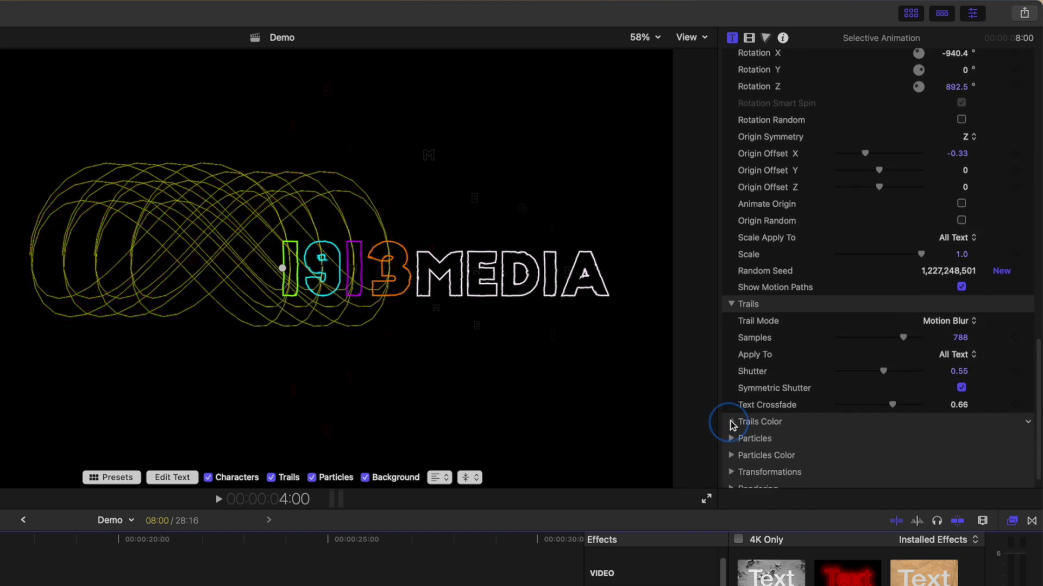
{"action": "left_click", "coordinate": [732, 422]}
{"action": "scroll", "coordinate": [842, 413], "scroll_direction": "down", "scroll_amount": 2}
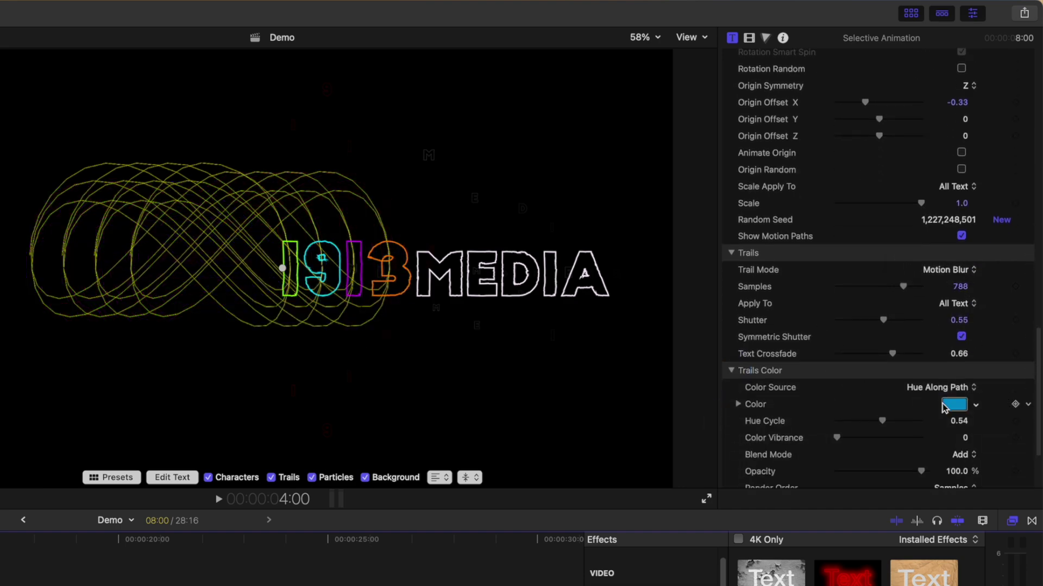
{"action": "left_click", "coordinate": [954, 405]}
{"action": "left_click", "coordinate": [890, 7]}
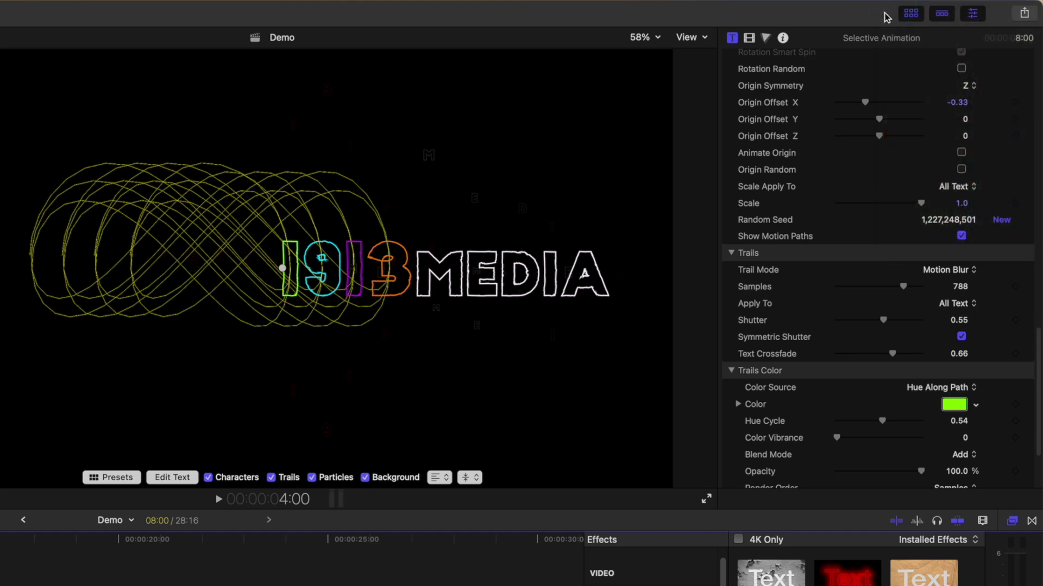
Step: Play back the title animation to review the green motion-blur trails
{"action": "key", "text": "space"}
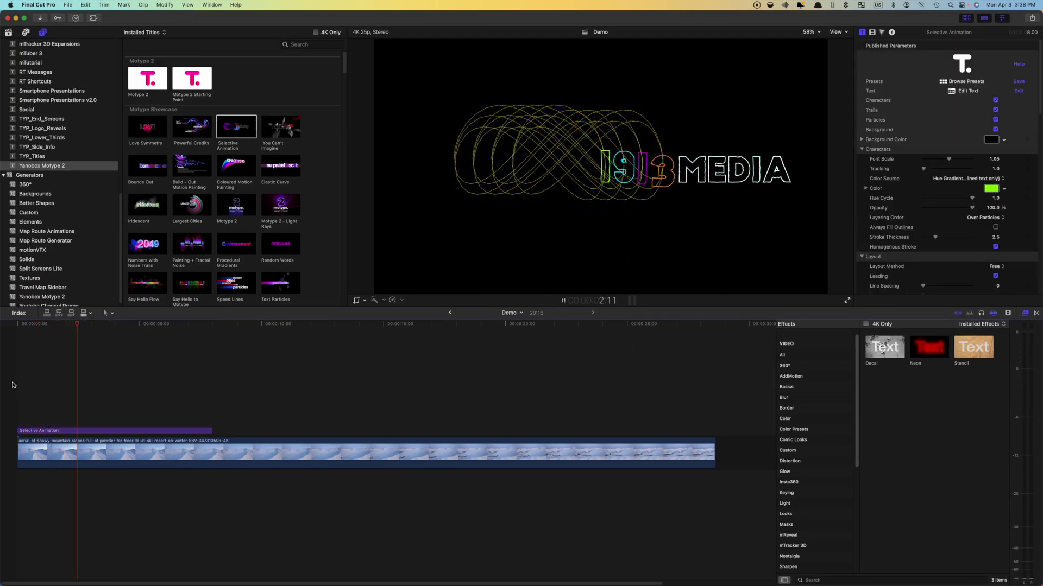
{"action": "key", "text": "space"}
{"action": "scroll", "coordinate": [860, 244], "scroll_direction": "down", "scroll_amount": 10}
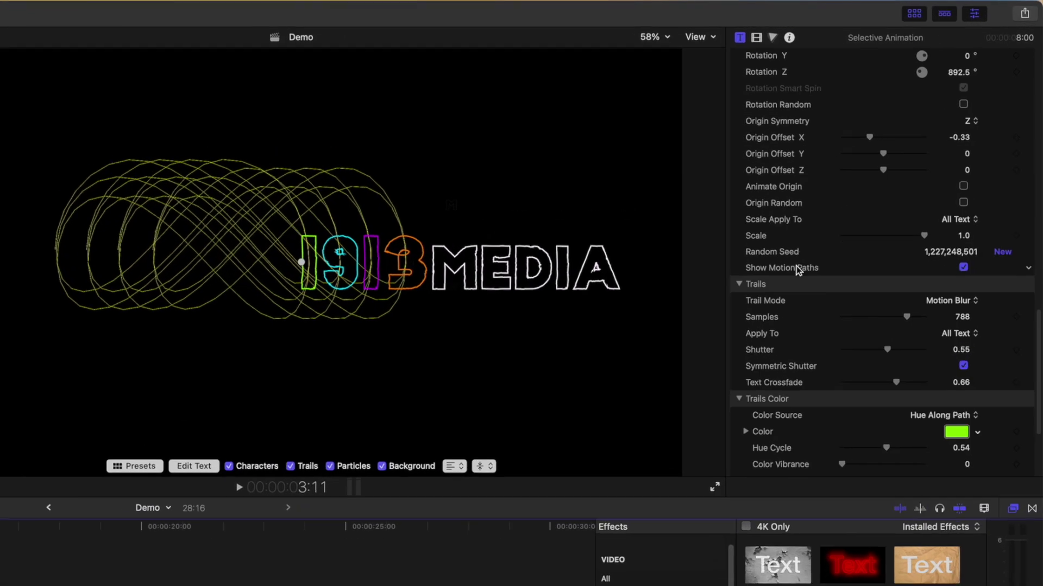
Step: Change the Rendering section's Missing Font fallback from Helvetica to Impact Regular
{"action": "left_click", "coordinate": [860, 259]}
{"action": "scroll", "coordinate": [730, 428], "scroll_direction": "down", "scroll_amount": 10}
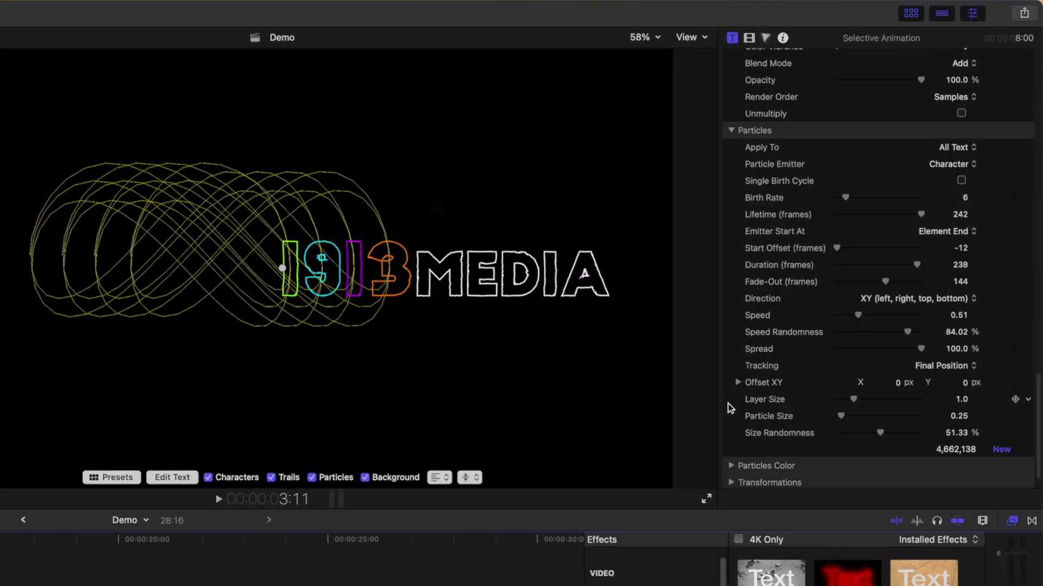
{"action": "left_click", "coordinate": [731, 439]}
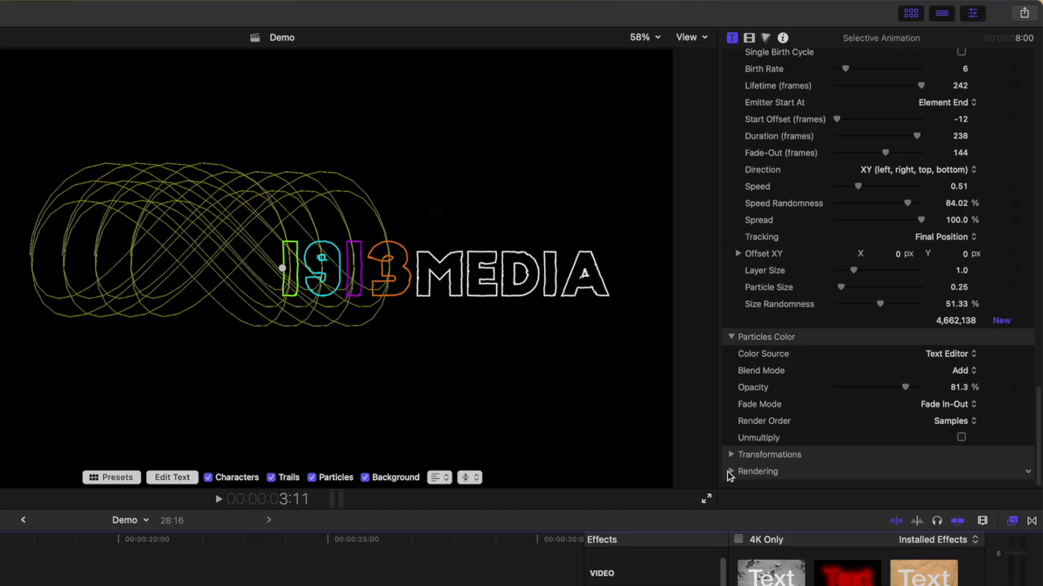
{"action": "left_click", "coordinate": [731, 472]}
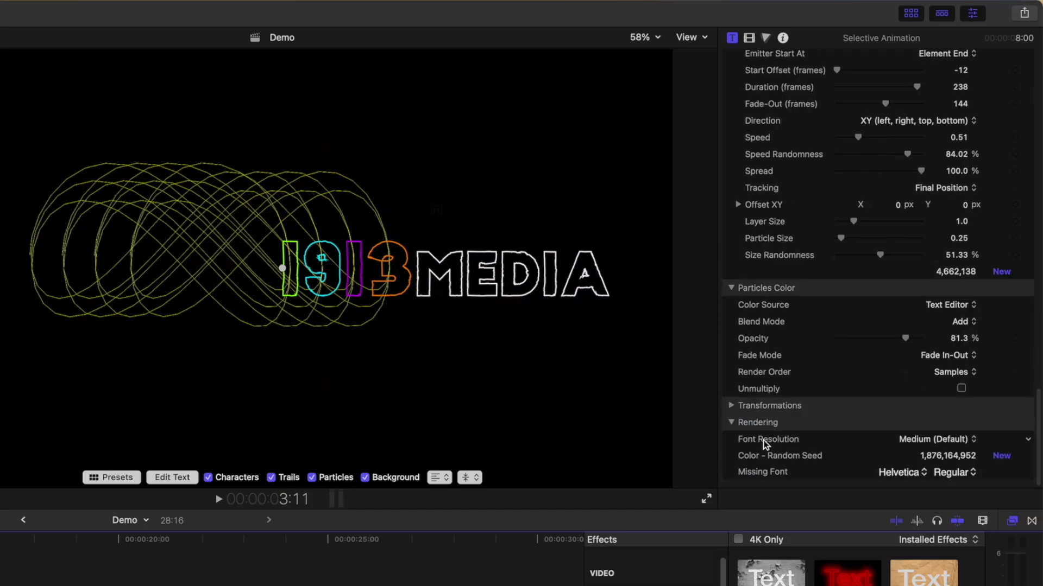
{"action": "left_click", "coordinate": [923, 472]}
{"action": "left_click", "coordinate": [891, 477]}
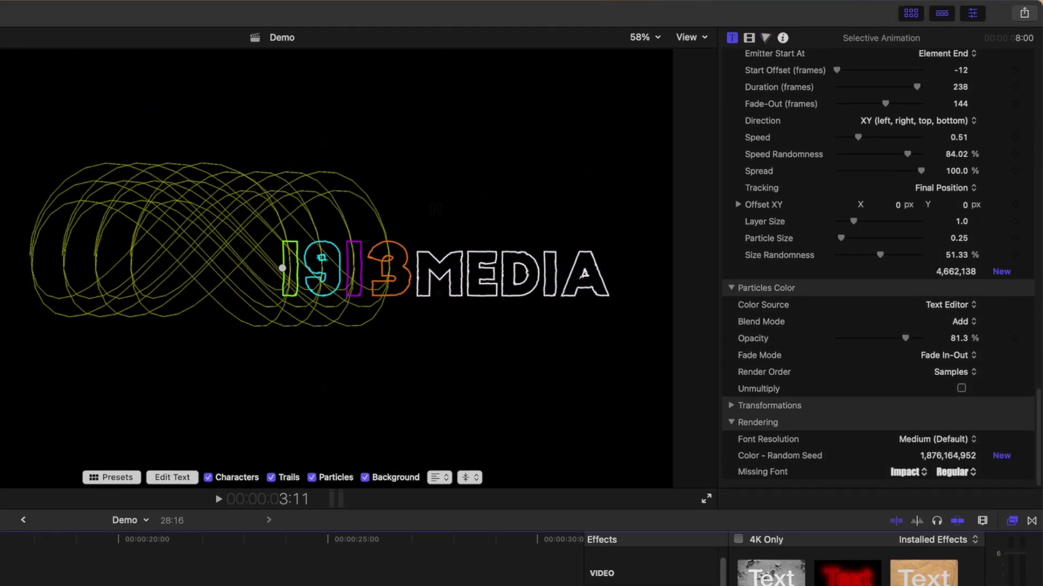
{"action": "scroll", "coordinate": [852, 421], "scroll_direction": "up", "scroll_amount": 20}
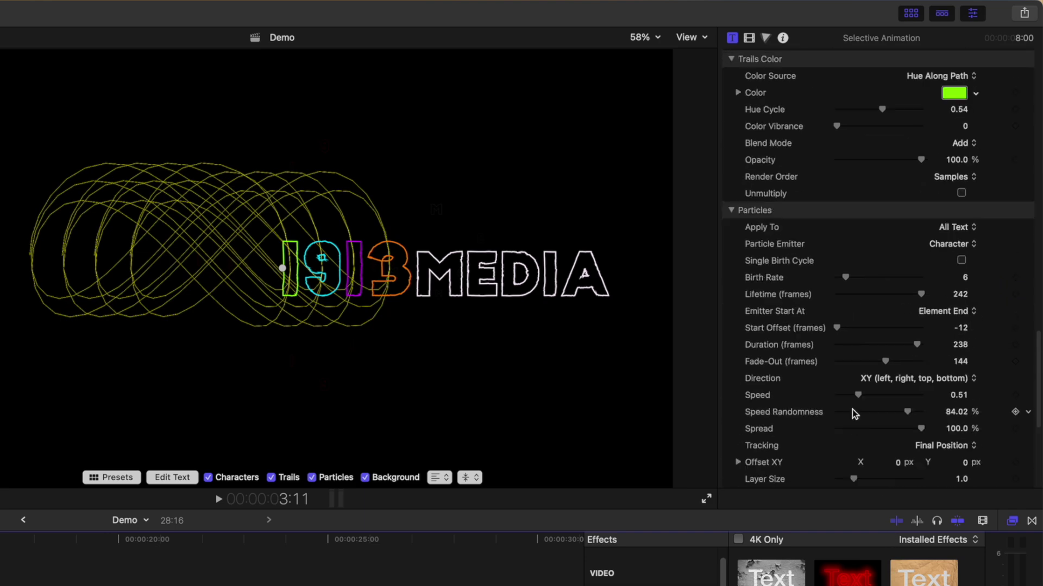
{"action": "scroll", "coordinate": [851, 392], "scroll_direction": "up", "scroll_amount": 3}
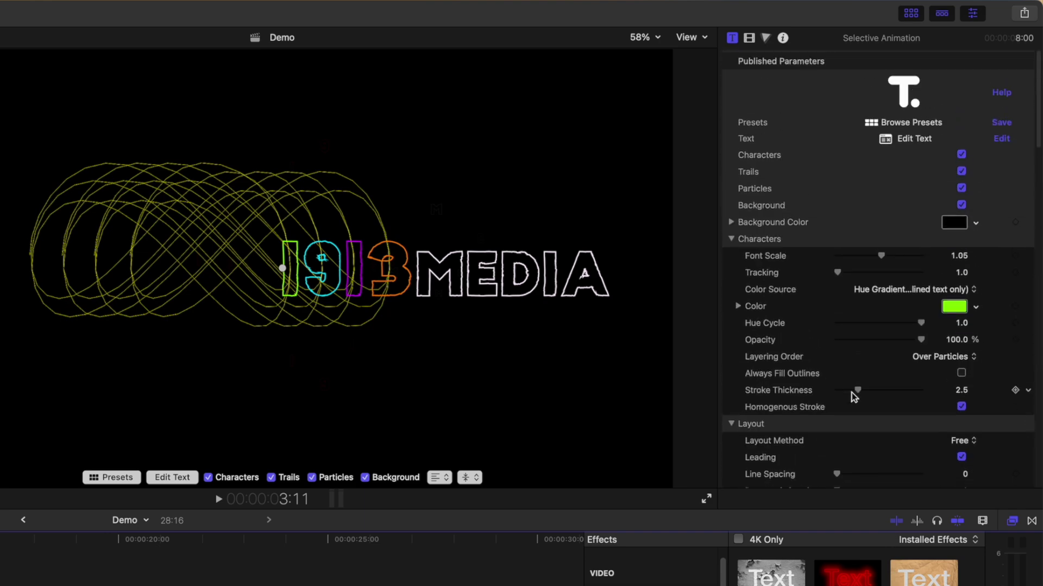
Step: Save the title settings as preset '1913media.fxpreset' on the Desktop
{"action": "left_click", "coordinate": [1001, 122]}
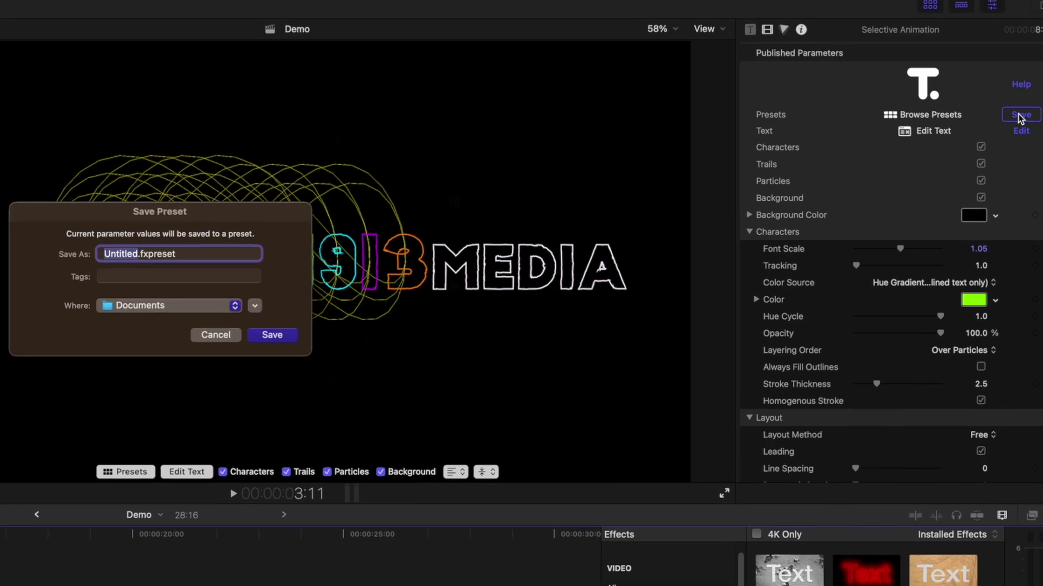
{"action": "type", "text": "1913media"}
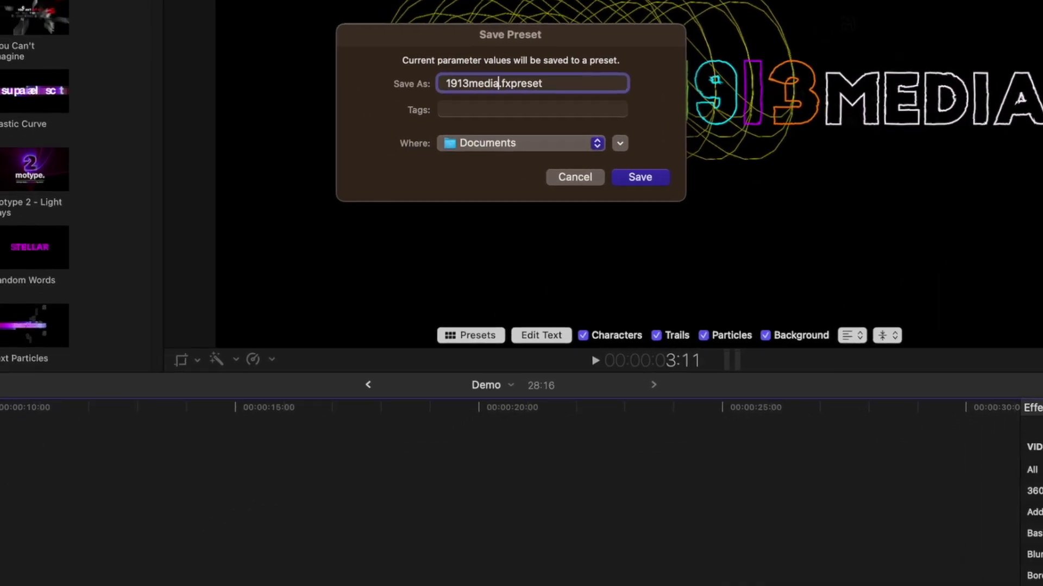
{"action": "left_click", "coordinate": [597, 143]}
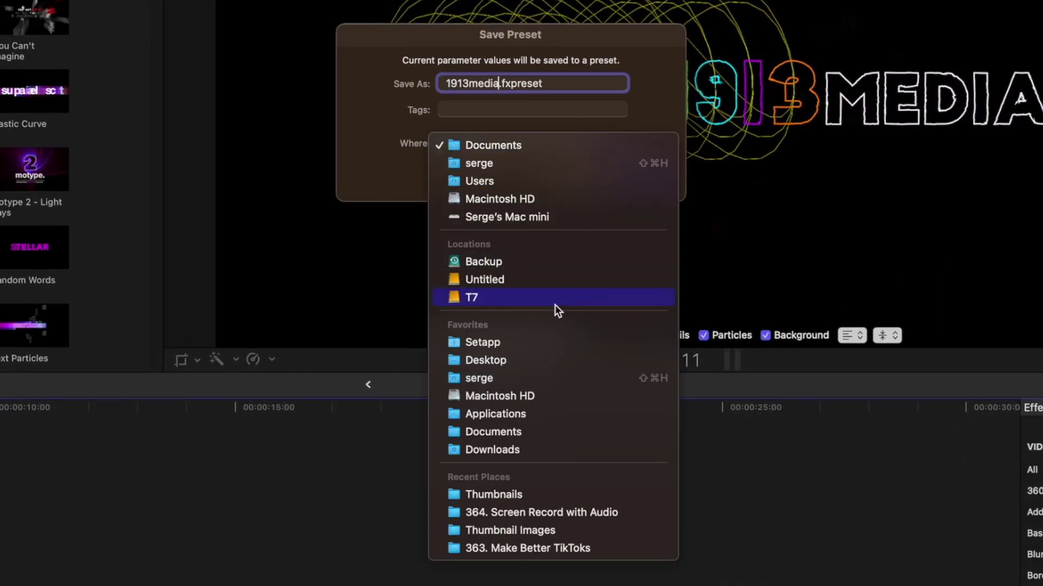
{"action": "left_click", "coordinate": [534, 360]}
{"action": "left_click", "coordinate": [633, 179]}
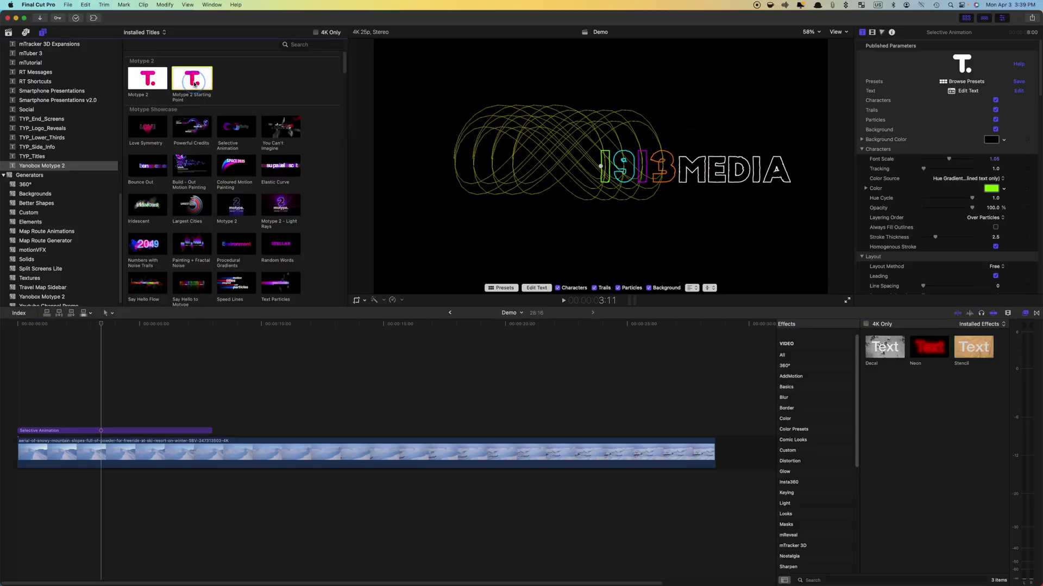
Step: Place a Motype 2 Starting Point title above the snowy clip and set its font
{"action": "left_click_drag", "start_coordinate": [195, 84], "coordinate": [380, 429]}
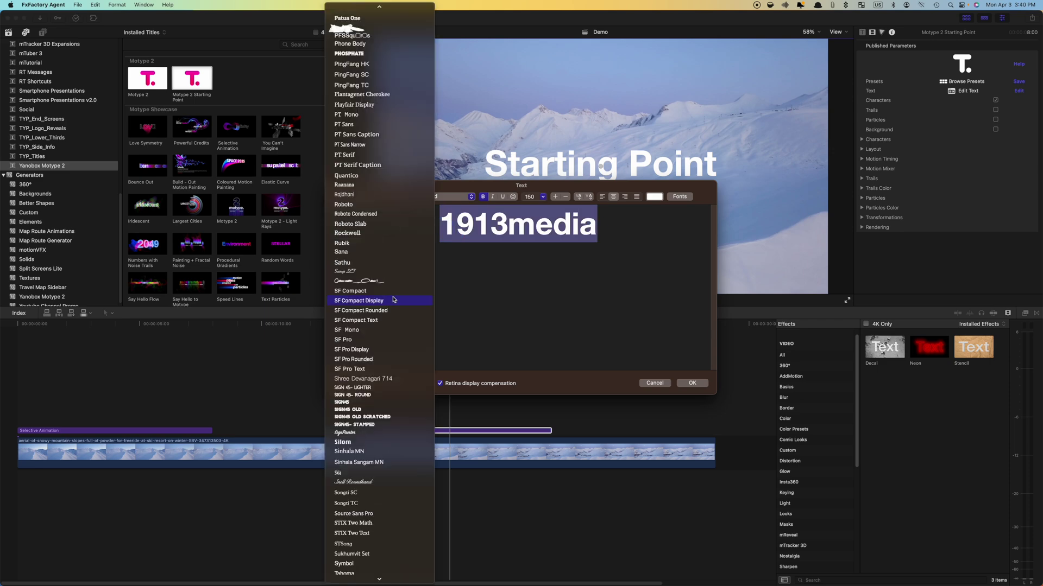
{"action": "left_click", "coordinate": [373, 330]}
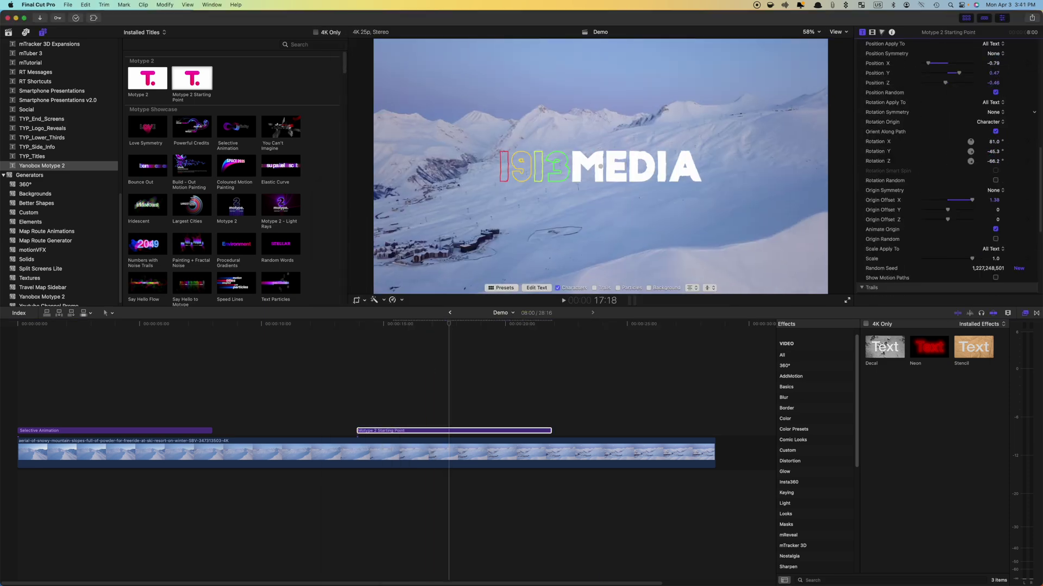
{"action": "scroll", "coordinate": [951, 268], "scroll_direction": "down", "scroll_amount": 10}
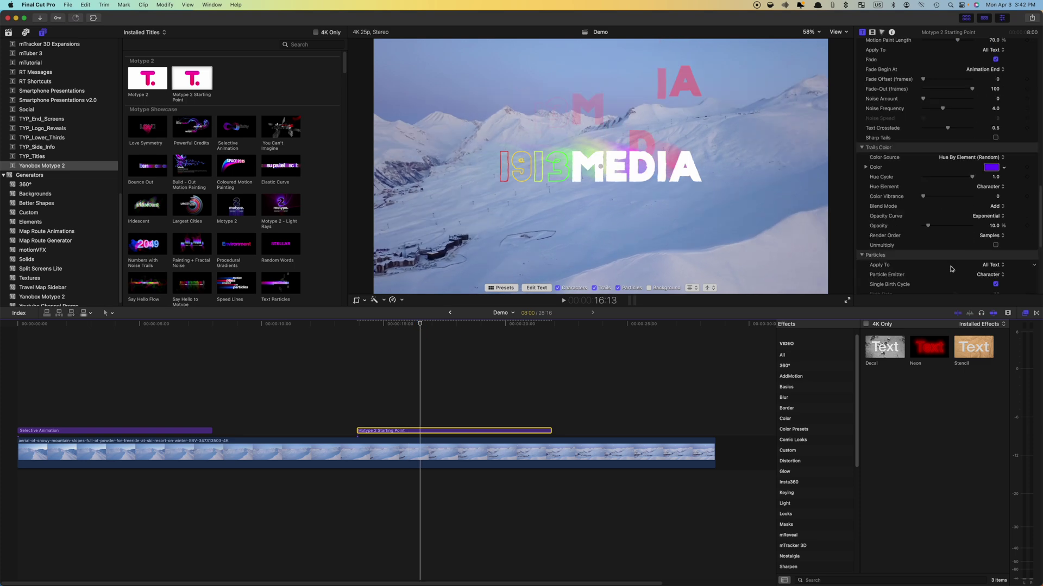
{"action": "scroll", "coordinate": [951, 269], "scroll_direction": "up", "scroll_amount": 10}
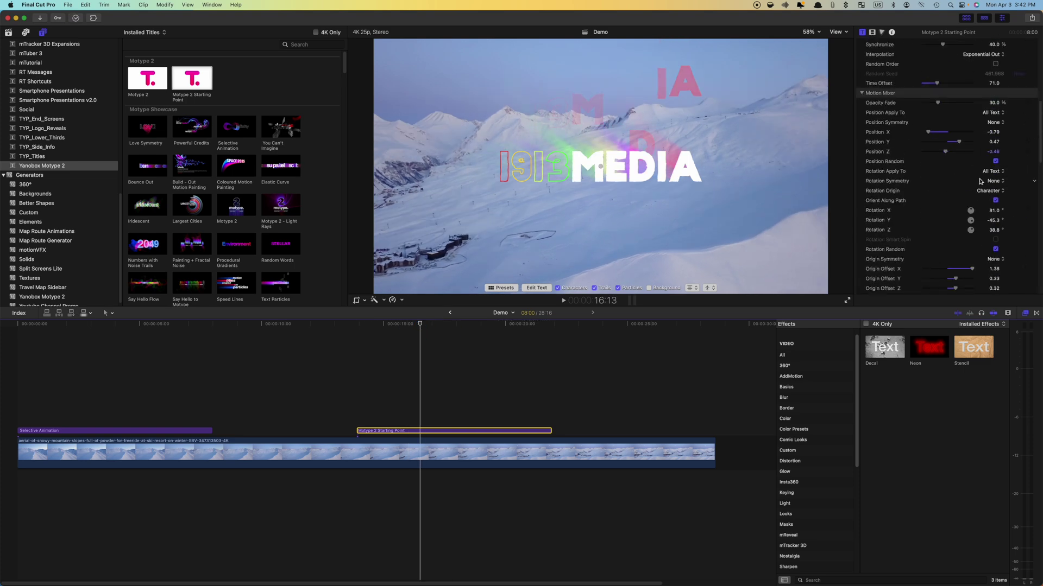
Step: Play the 1913MEDIA title over the footage, then view the Motype 2 User Guide
{"action": "key", "text": "space"}
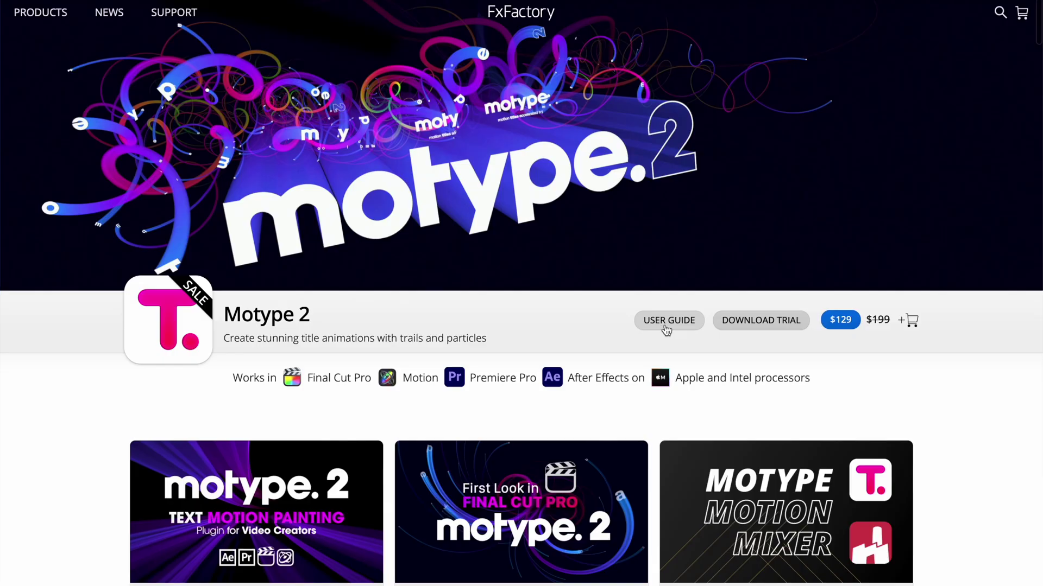
{"action": "left_click", "coordinate": [668, 320]}
{"action": "scroll", "coordinate": [668, 328], "scroll_direction": "down", "scroll_amount": 8}
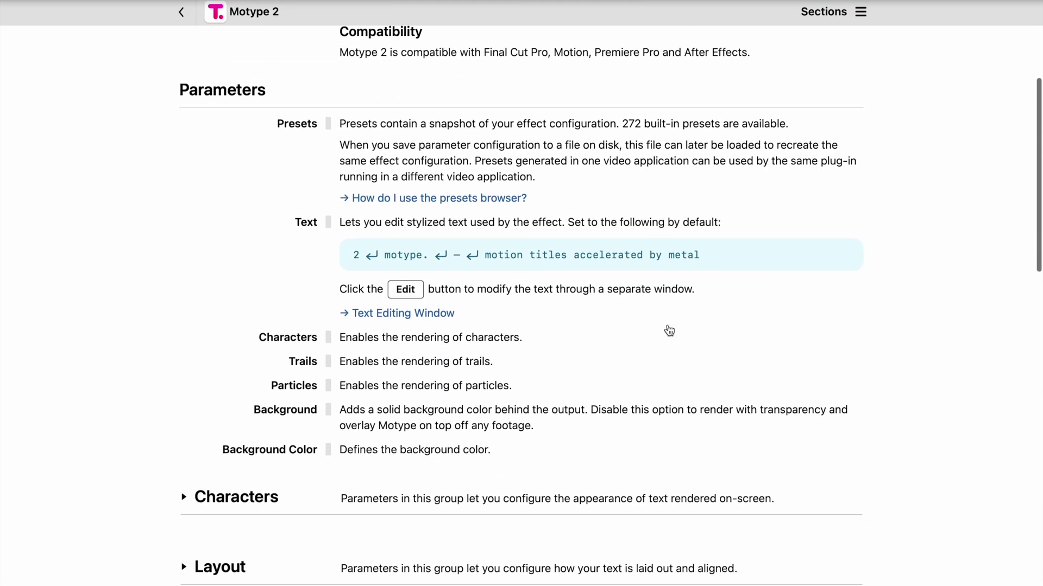